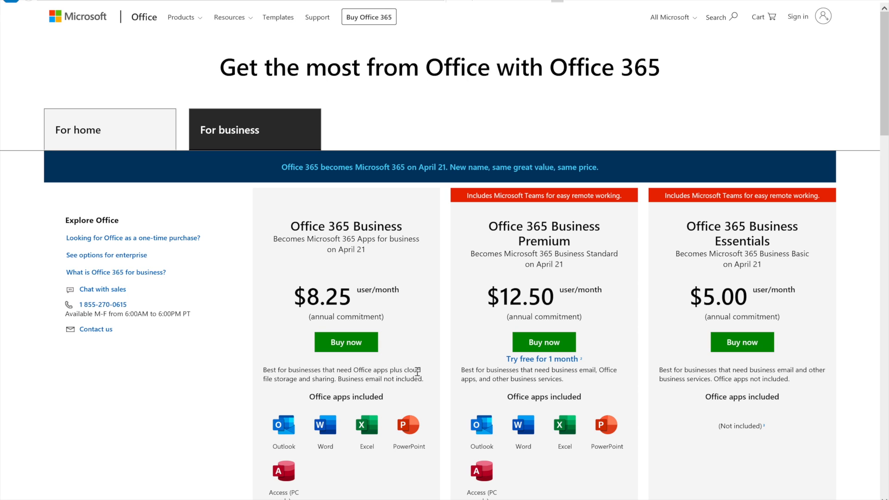
{"action": "left_click_drag", "start_coordinate": [421, 370], "coordinate": [407, 372]}
{"action": "left_click", "coordinate": [408, 371]}
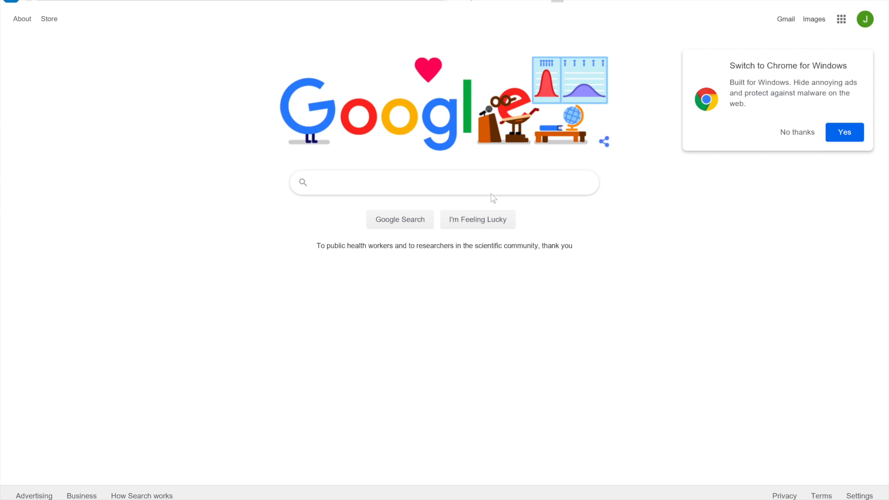
- Search Google for libreoffice
{"action": "left_click", "coordinate": [490, 187]}
{"action": "type", "text": "libre"}
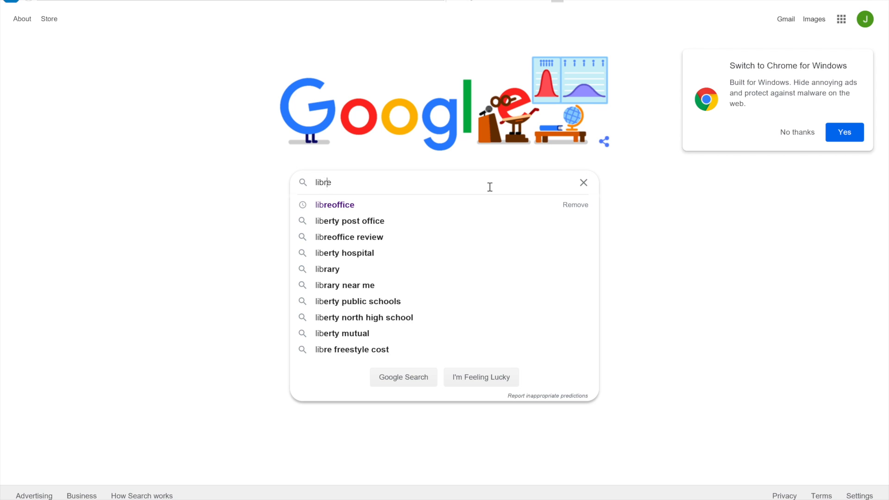
{"action": "type", "text": "office"}
{"action": "key", "text": "Tab"}
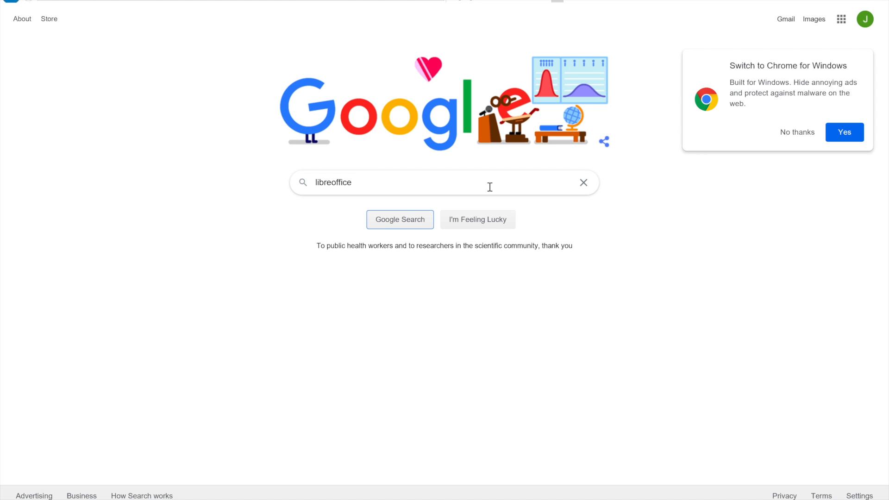
{"action": "key", "text": "Return"}
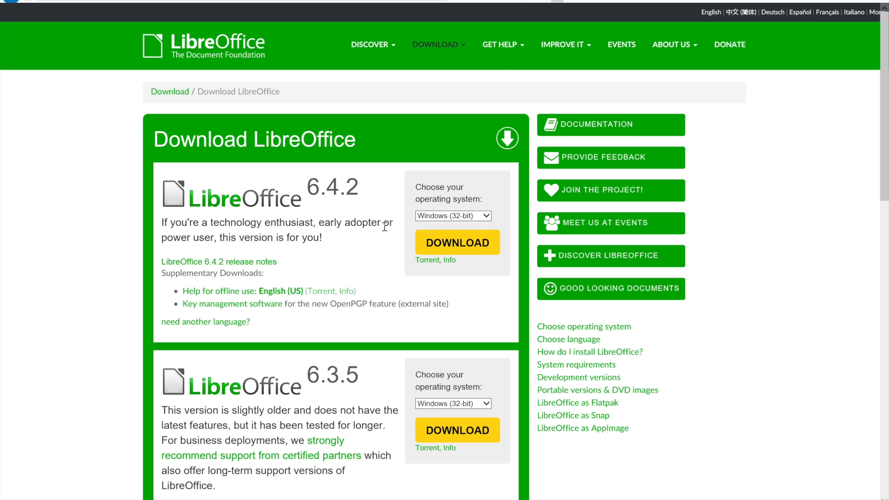
- Choose Windows (32-bit) as the operating system for LibreOffice 6.4.2 and start its download
{"action": "left_click", "coordinate": [458, 216]}
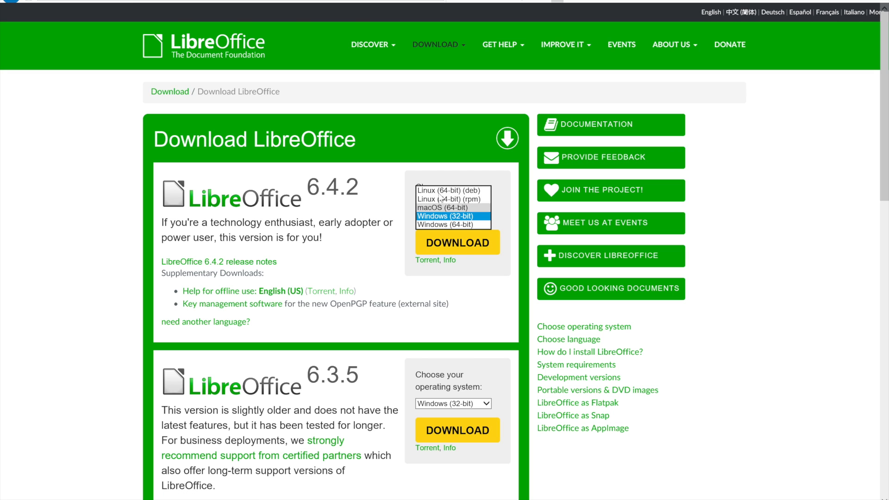
{"action": "left_click", "coordinate": [479, 216]}
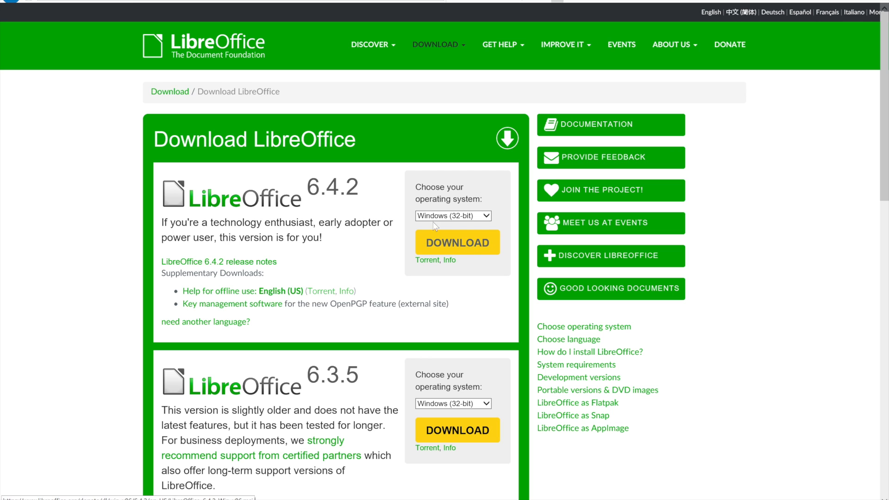
{"action": "left_click", "coordinate": [453, 242]}
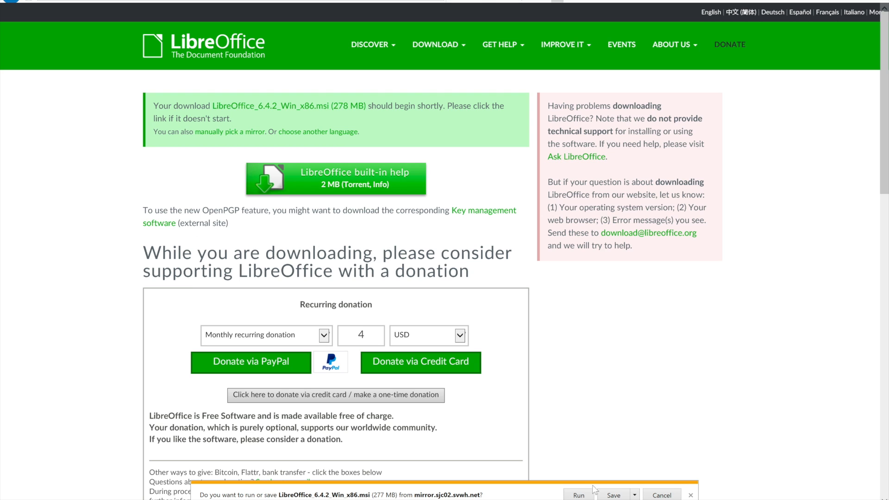
{"action": "left_click", "coordinate": [634, 494]}
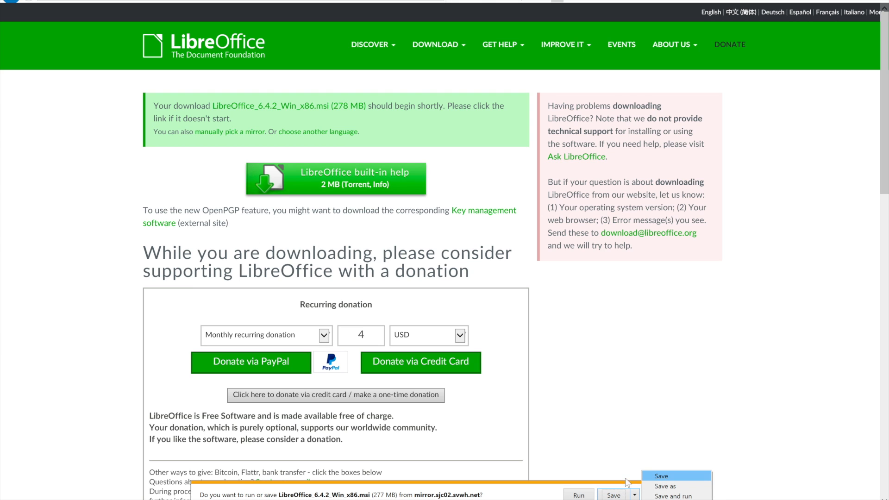
{"action": "left_click", "coordinate": [665, 486]}
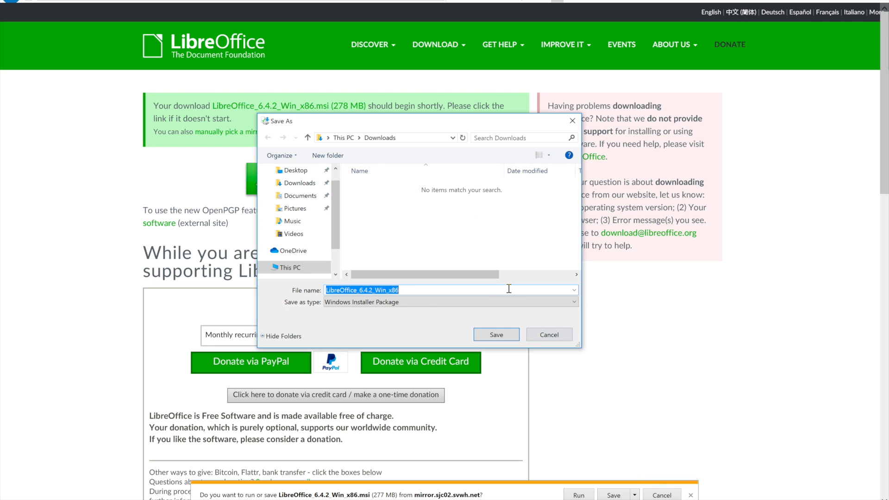
{"action": "left_click", "coordinate": [296, 170]}
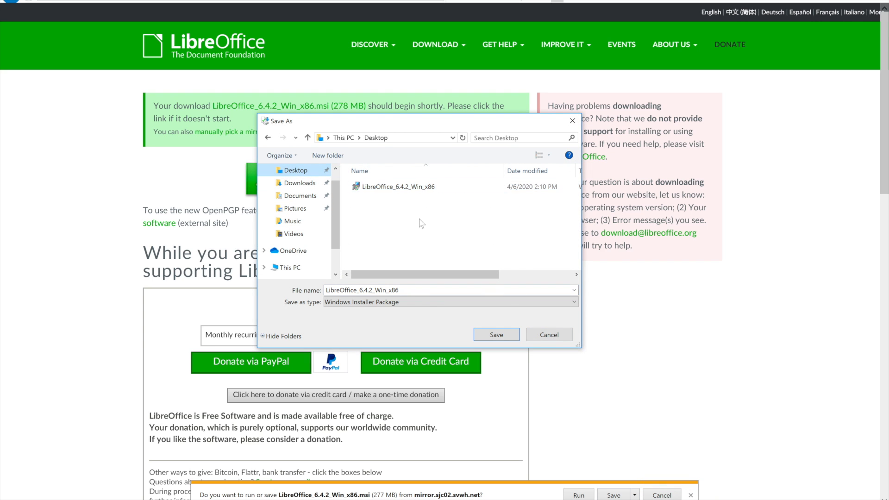
{"action": "left_click", "coordinate": [422, 187]}
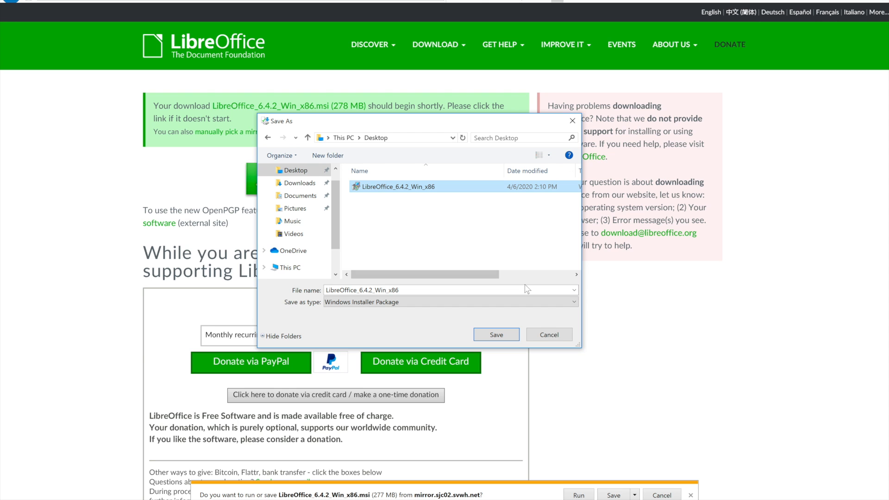
{"action": "left_click", "coordinate": [555, 337]}
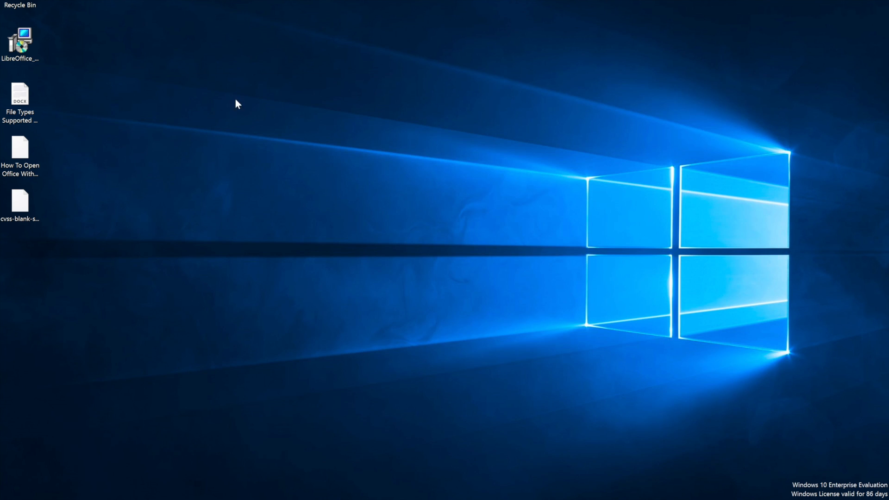
- View the general properties of the LibreOffice installer on the desktop, including its size, and close them without changes
{"action": "left_click", "coordinate": [19, 43]}
{"action": "right_click", "coordinate": [18, 43]}
{"action": "left_click", "coordinate": [52, 222]}
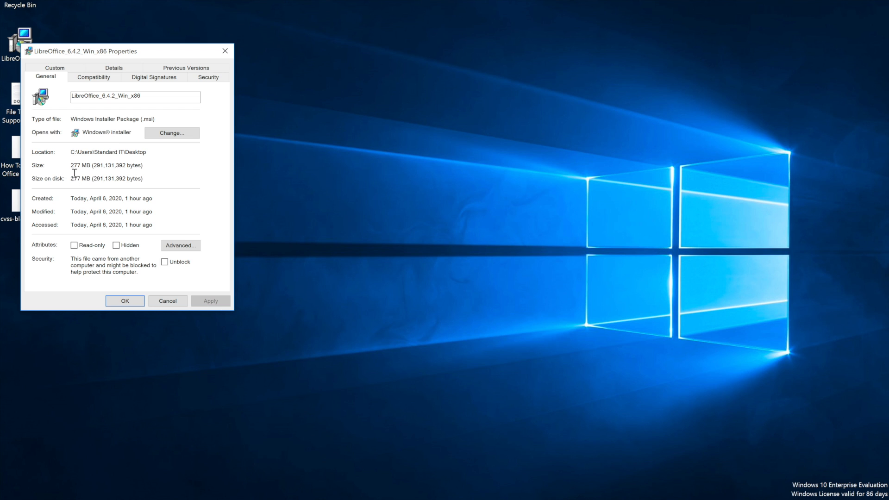
{"action": "left_click", "coordinate": [157, 300]}
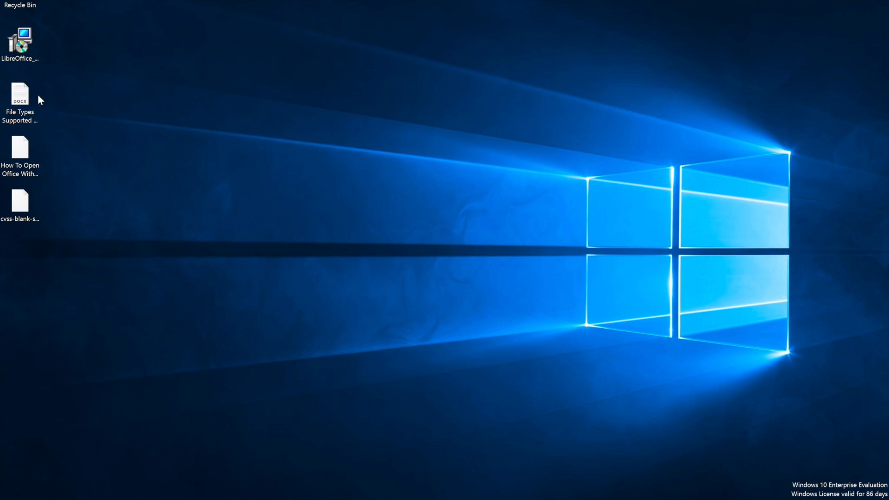
- Move the DOCX, PPTX and XLS sample files into a row along the upper desktop, away from the LibreOffice installer
{"action": "left_click_drag", "start_coordinate": [21, 95], "coordinate": [177, 30]}
{"action": "left_click_drag", "start_coordinate": [21, 148], "coordinate": [225, 38]}
{"action": "left_click", "coordinate": [20, 203]}
{"action": "left_click_drag", "start_coordinate": [20, 208], "coordinate": [271, 43]}
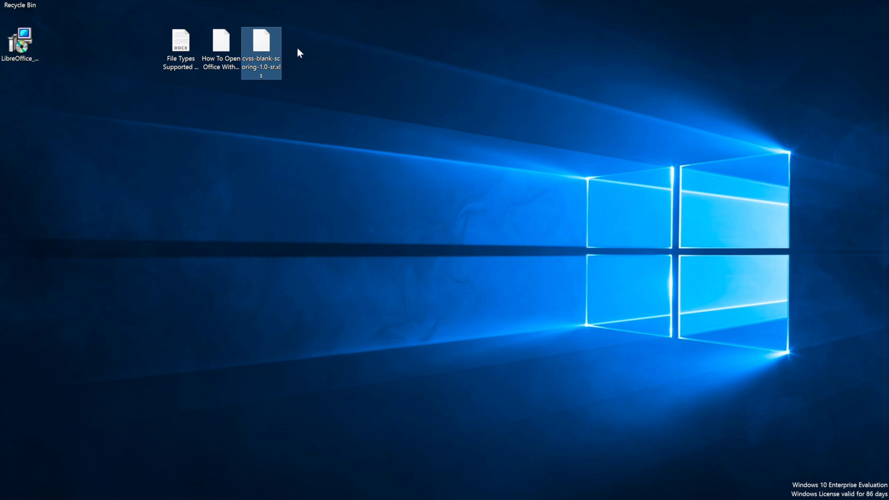
- Examine the full file names of the three sample Office documents on the desktop
{"action": "left_click", "coordinate": [221, 65]}
{"action": "left_click", "coordinate": [187, 70]}
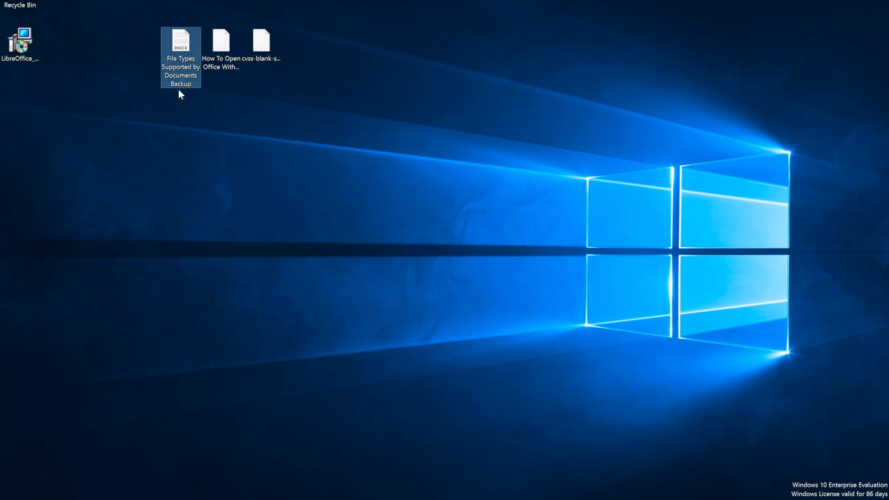
{"action": "left_click", "coordinate": [221, 51]}
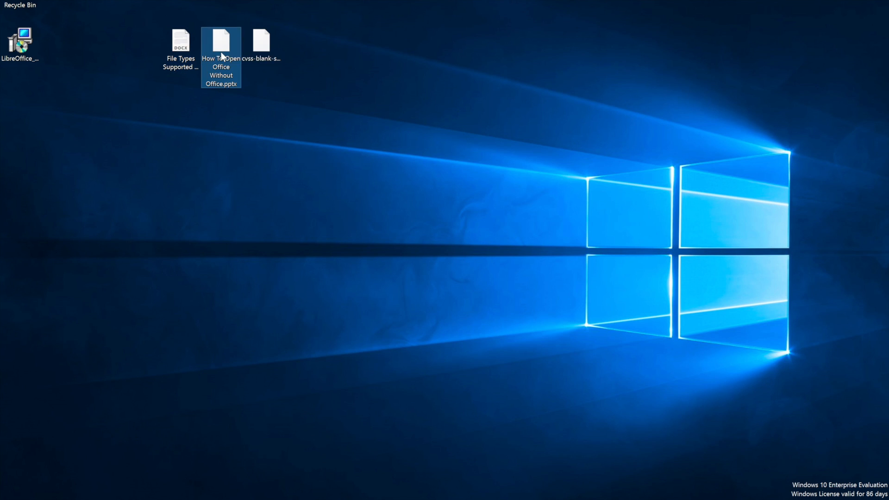
{"action": "left_click", "coordinate": [267, 50]}
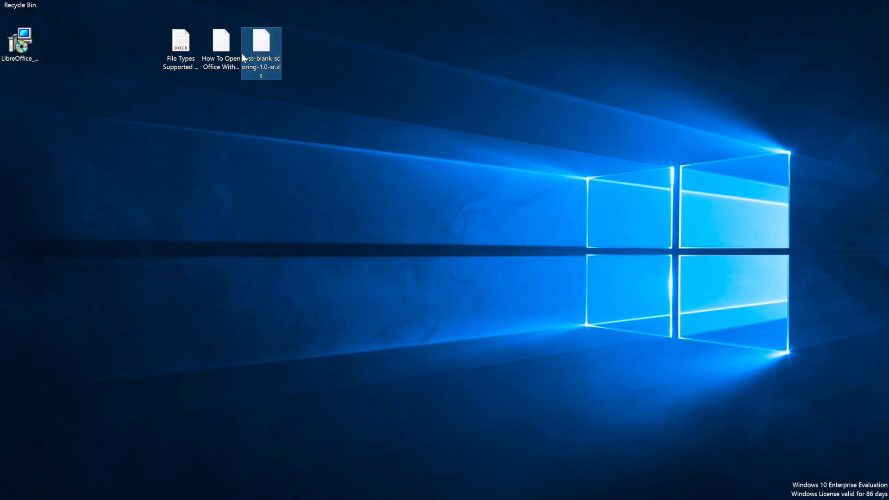
{"action": "left_click", "coordinate": [181, 67]}
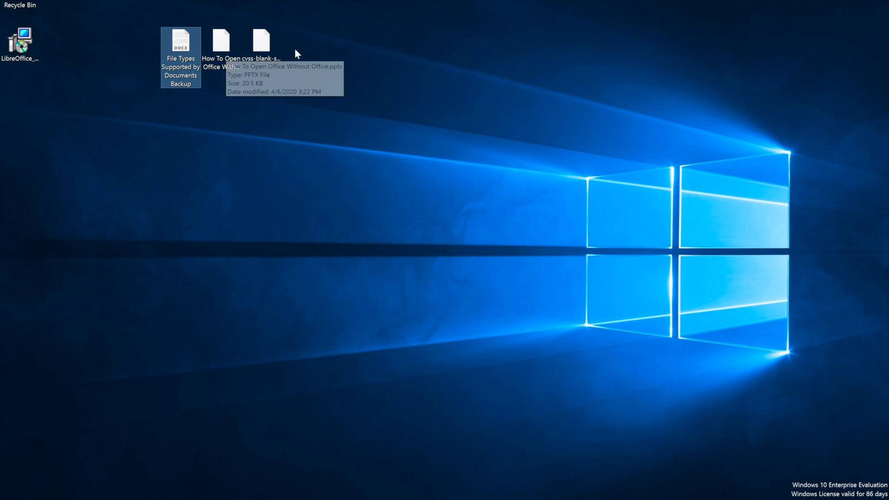
- Open the File Types Supported by Documents Backup file in WordPad and look over the available fonts and view options
{"action": "double_click", "coordinate": [182, 44]}
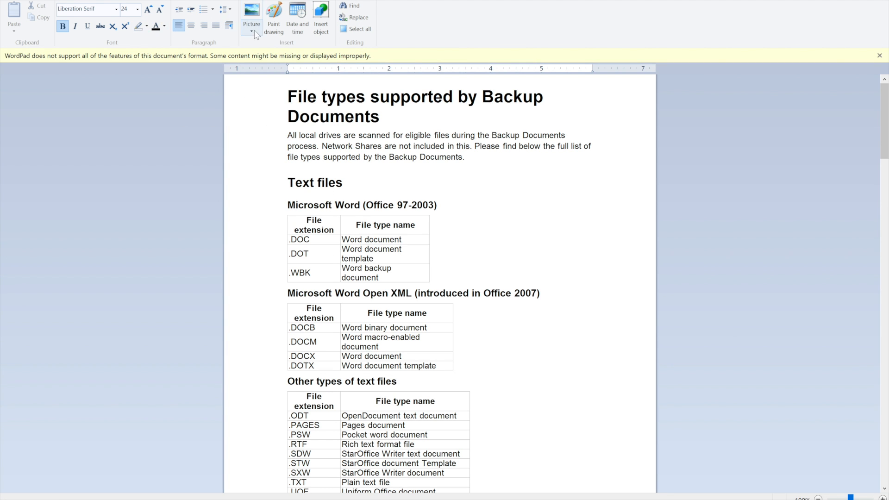
{"action": "left_click", "coordinate": [115, 10]}
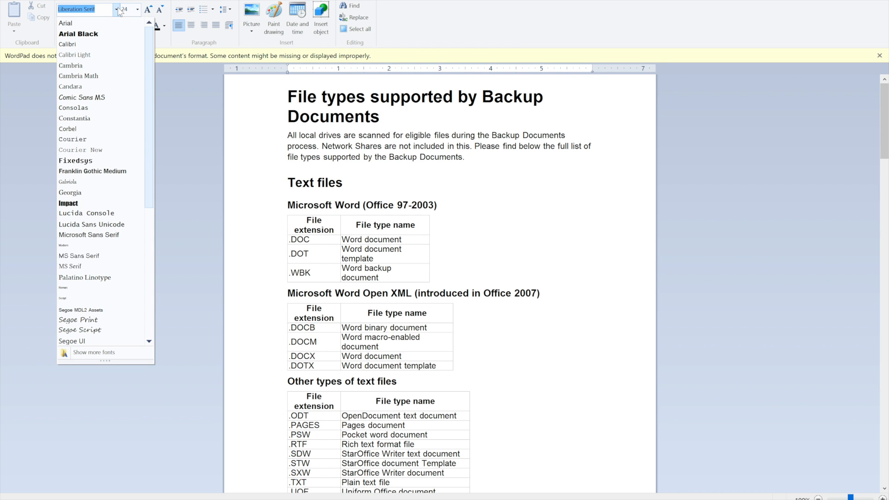
{"action": "scroll", "coordinate": [115, 166], "scroll_direction": "down", "scroll_amount": 5}
{"action": "left_click", "coordinate": [128, 59]}
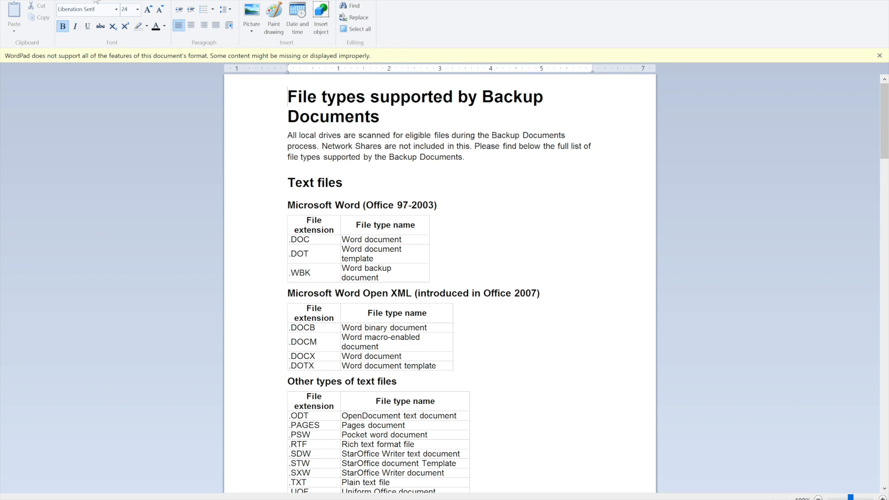
{"action": "left_click", "coordinate": [70, 0]}
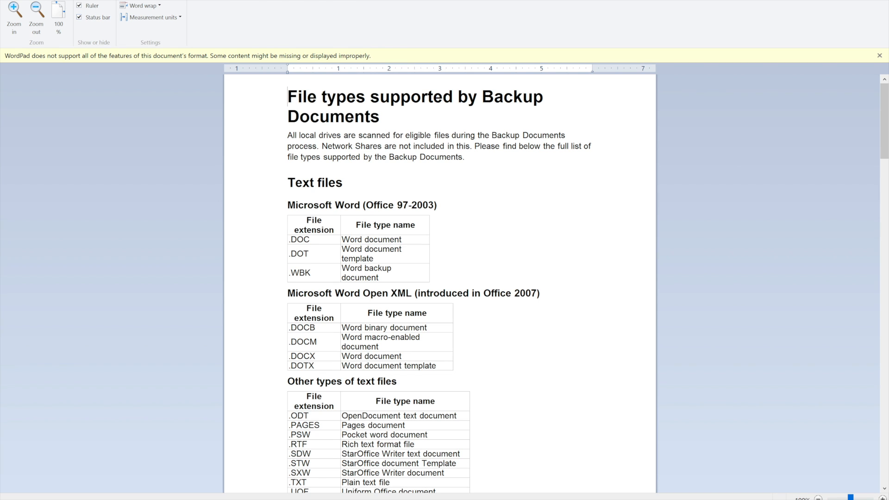
{"action": "left_click", "coordinate": [45, 0]}
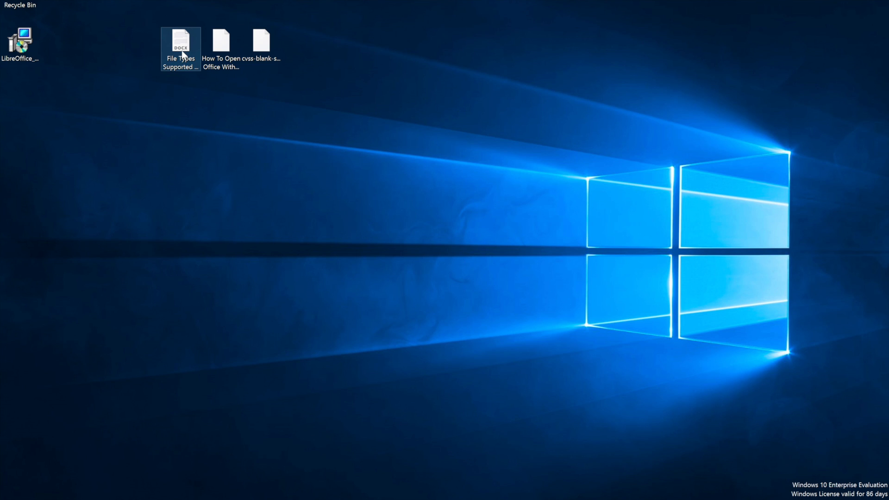
- Try to open How To Open Office Without Office.pptx and cvss-blank-scoring-1.0-sr.xls from the desktop
{"action": "double_click", "coordinate": [220, 46]}
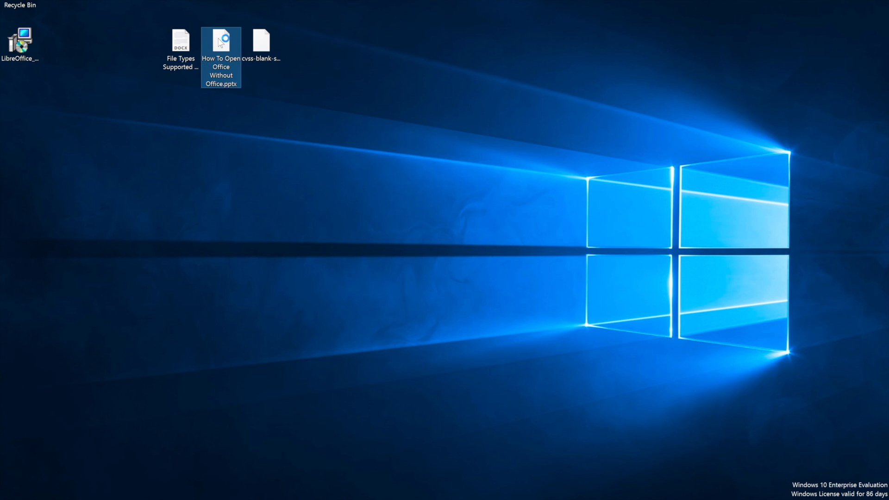
{"action": "left_click", "coordinate": [437, 66]}
{"action": "left_click", "coordinate": [267, 50]}
{"action": "double_click", "coordinate": [267, 49]}
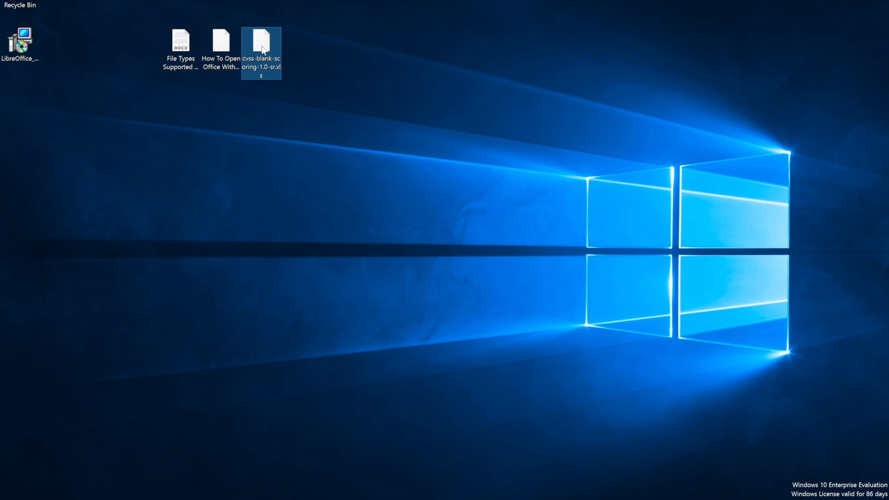
{"action": "left_click", "coordinate": [487, 70]}
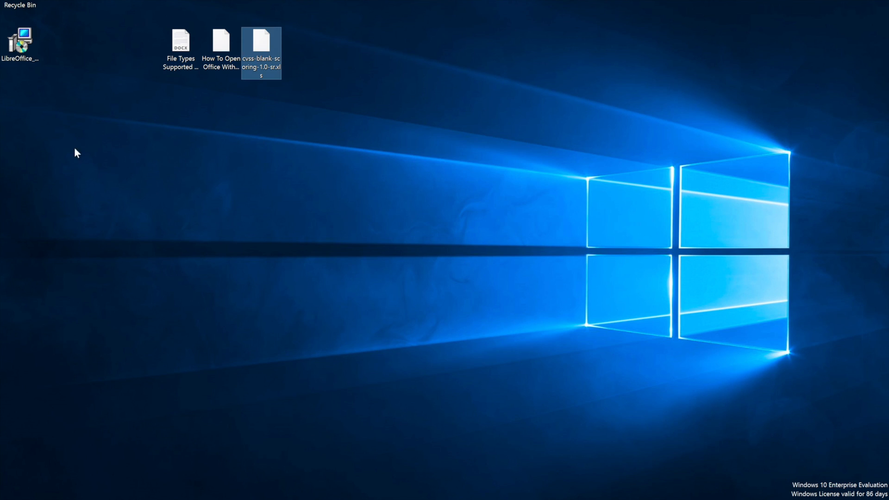
{"action": "double_click", "coordinate": [22, 45]}
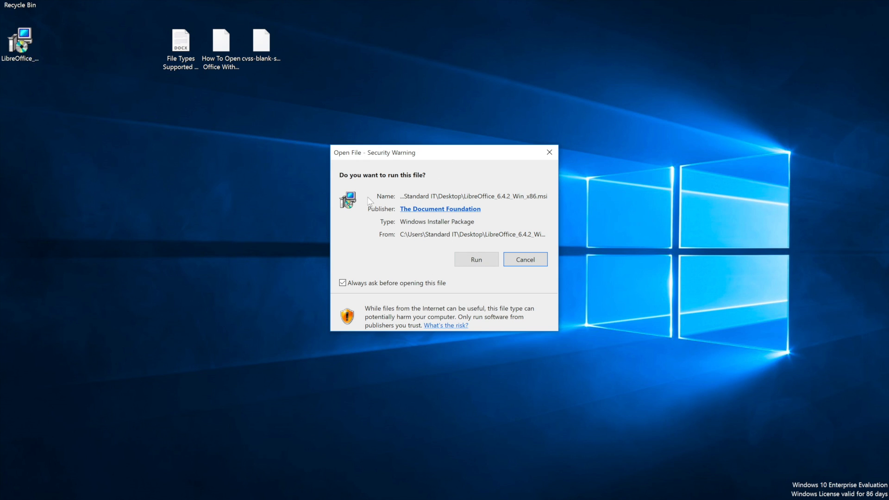
{"action": "left_click", "coordinate": [511, 263]}
{"action": "left_click", "coordinate": [23, 58]}
{"action": "left_click", "coordinate": [64, 76]}
- Check the file type of the LibreOffice_6.4.2_Win_x86 installer in its properties, leaving them unchanged
{"action": "left_click", "coordinate": [19, 56]}
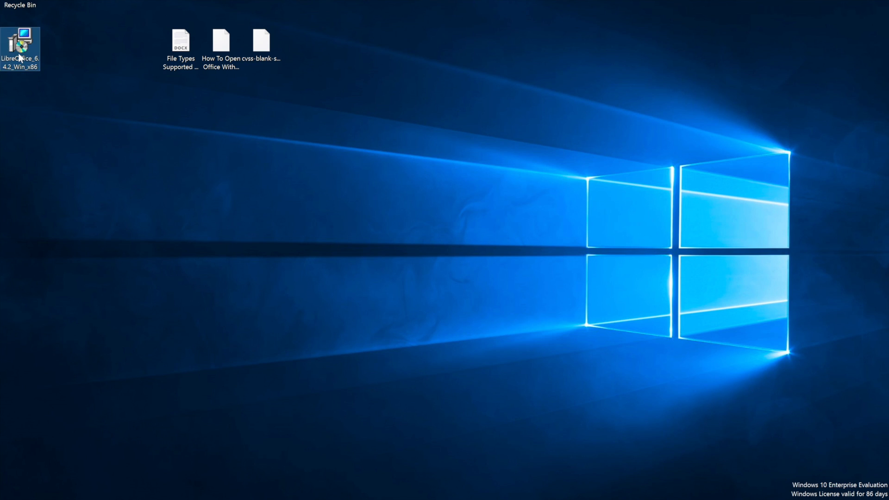
{"action": "right_click", "coordinate": [18, 55]}
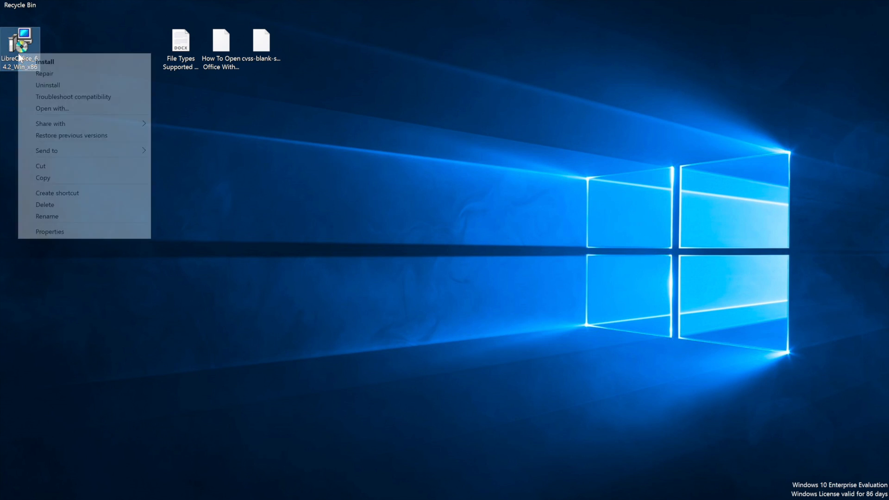
{"action": "left_click", "coordinate": [63, 233]}
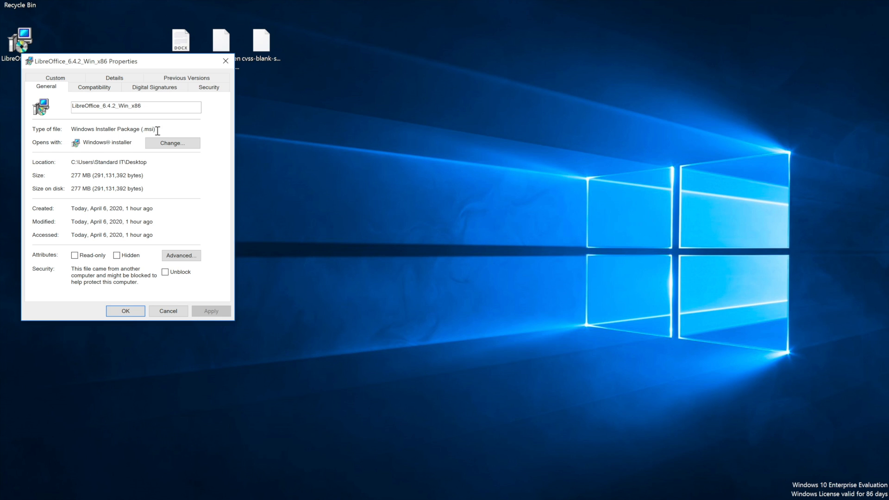
{"action": "left_click", "coordinate": [167, 311]}
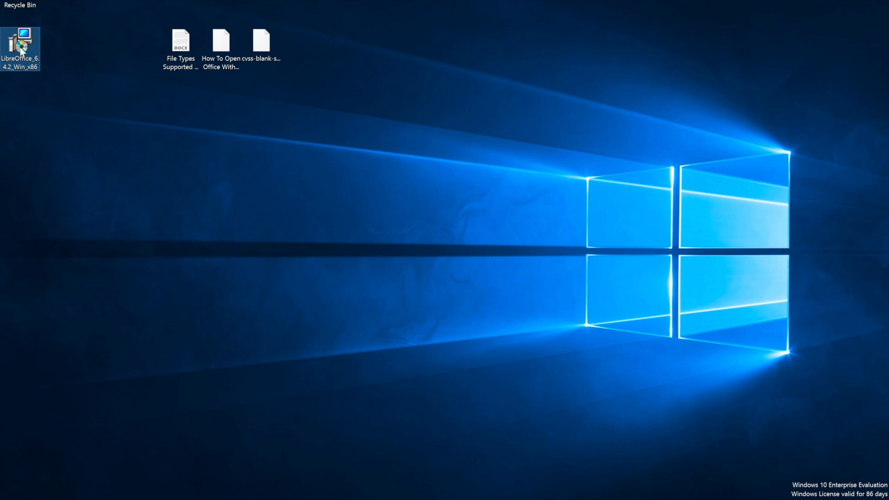
- Run the LibreOffice_6.4.2_Win_x86 installer, allow it past the security warning and continue to the setup type choice
{"action": "double_click", "coordinate": [20, 47]}
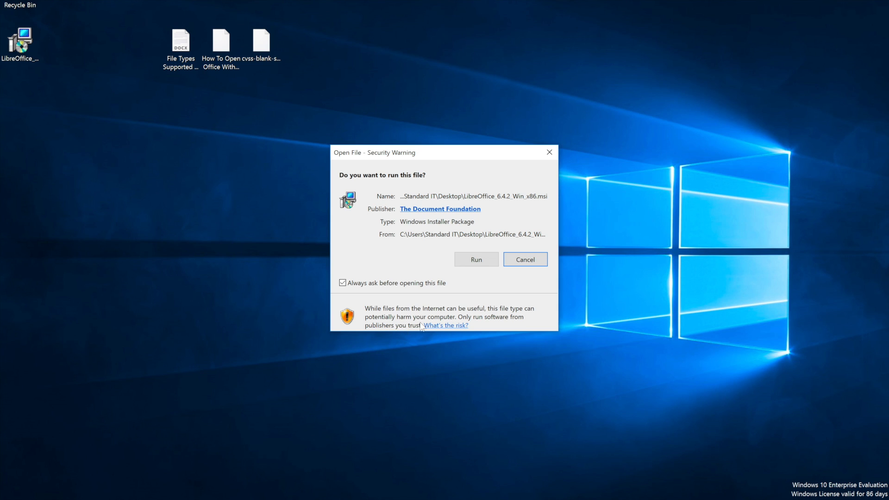
{"action": "left_click", "coordinate": [475, 258]}
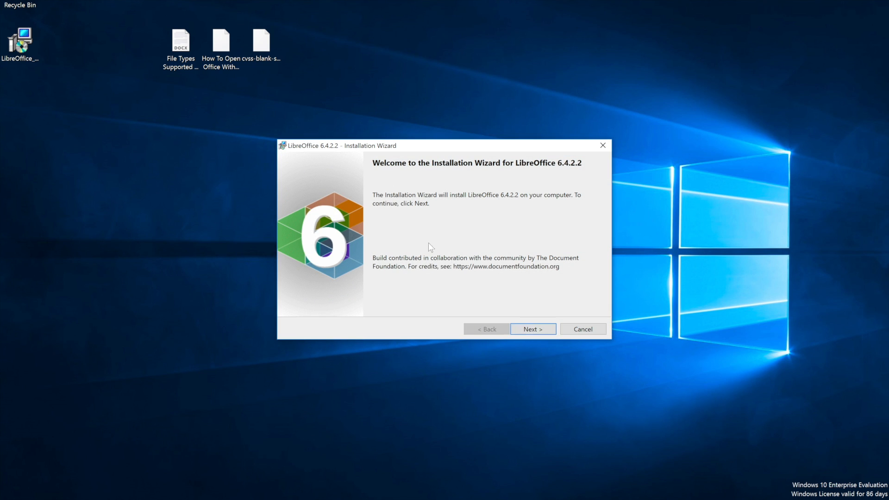
{"action": "left_click", "coordinate": [524, 328]}
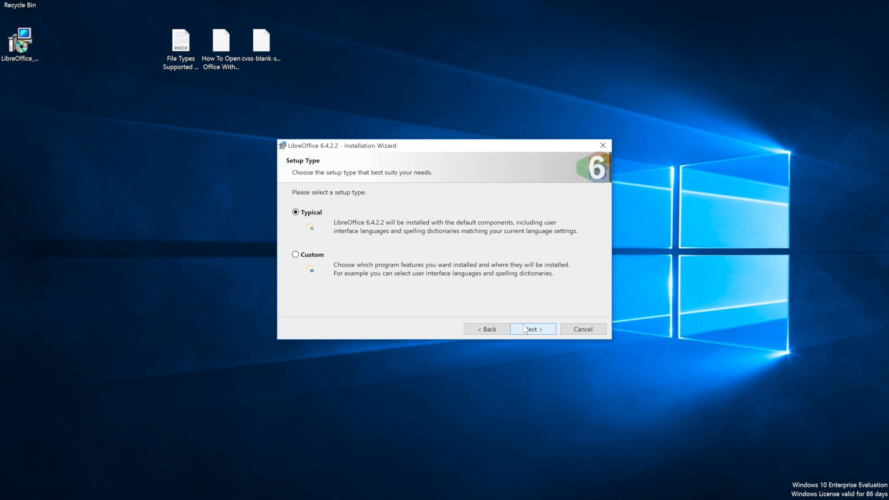
- Install LibreOffice 6.4.2.2 with the Typical setup and a desktop shortcut, allow it to make changes, and finish the wizard
{"action": "left_click", "coordinate": [524, 329]}
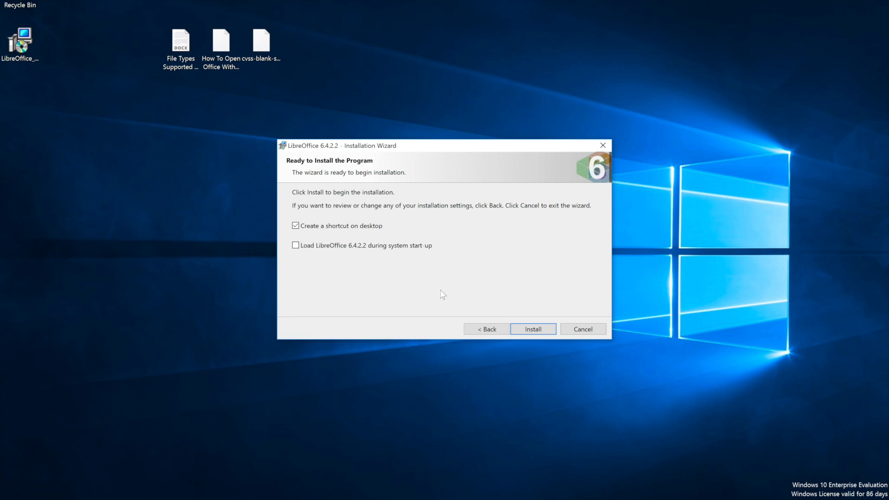
{"action": "left_click", "coordinate": [532, 329]}
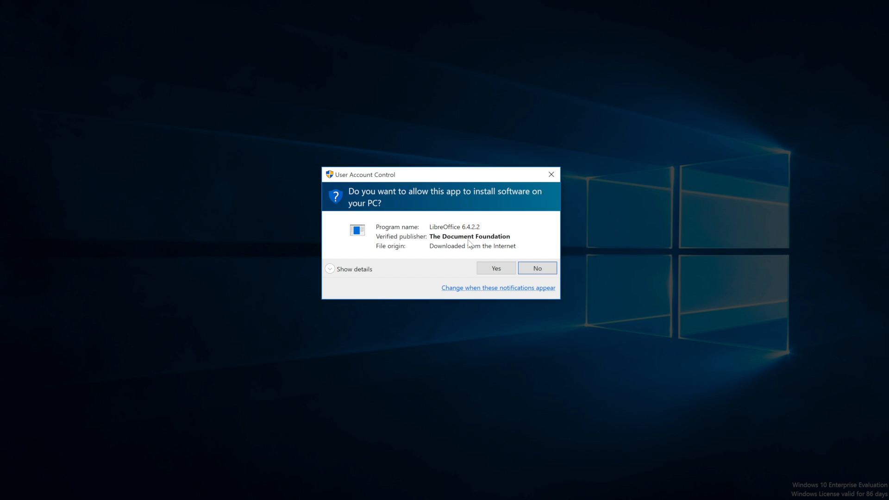
{"action": "left_click", "coordinate": [495, 269]}
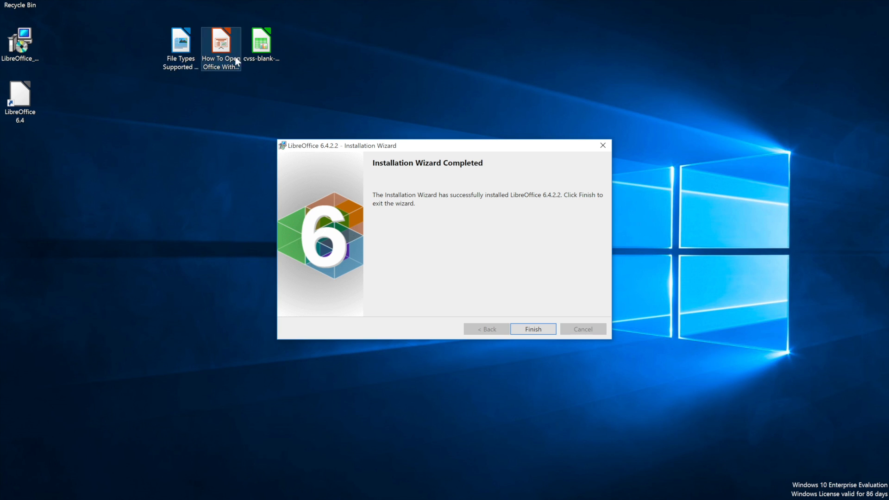
{"action": "left_click", "coordinate": [182, 65]}
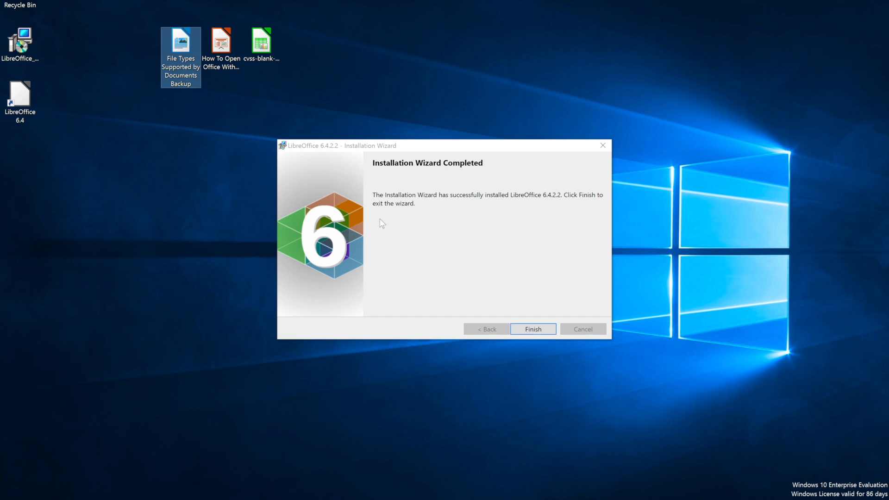
{"action": "left_click", "coordinate": [533, 329]}
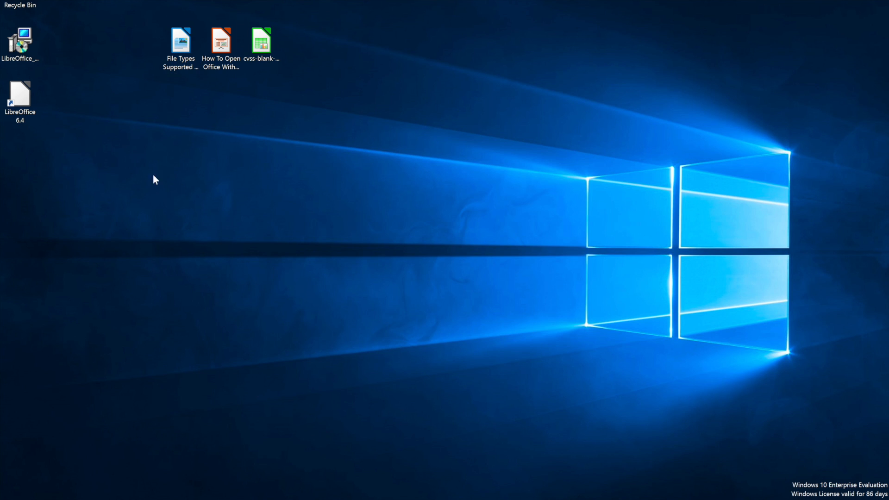
- Open the File Types Supported by Documents Backup file in LibreOffice Writer and look over its content and the available editing commands
{"action": "double_click", "coordinate": [181, 41]}
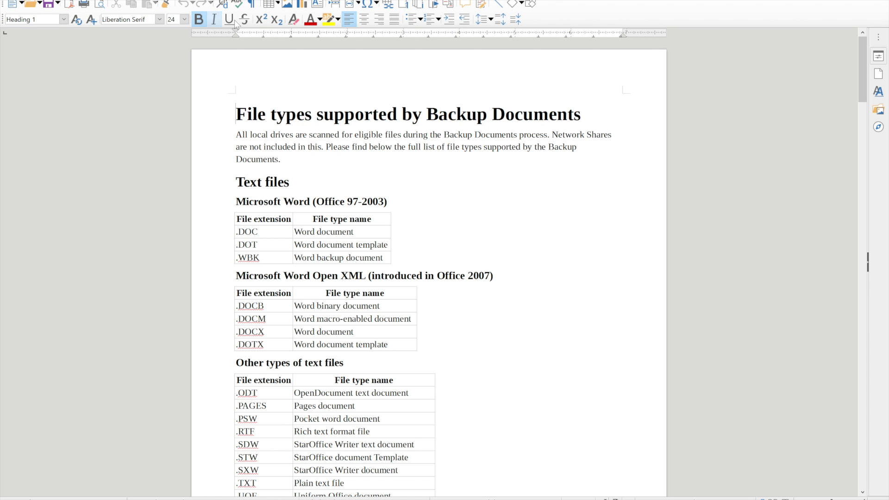
{"action": "scroll", "coordinate": [469, 225], "scroll_direction": "down", "scroll_amount": 10}
{"action": "scroll", "coordinate": [469, 225], "scroll_direction": "up", "scroll_amount": 10}
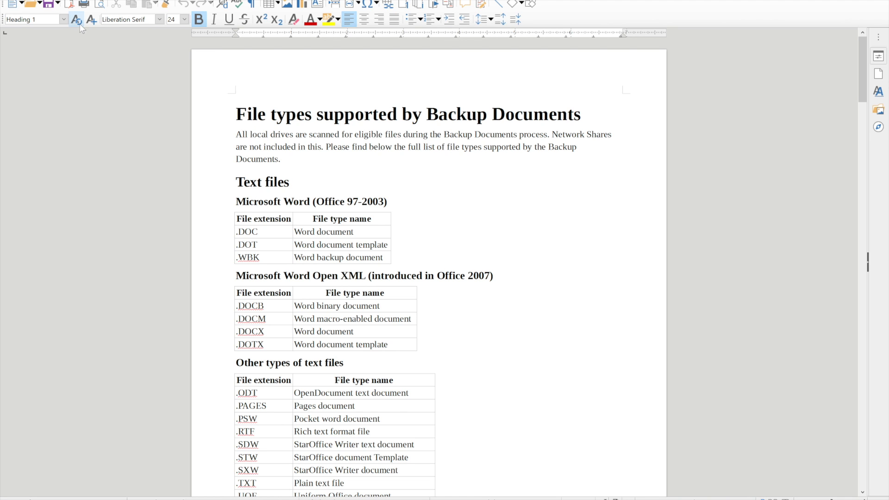
{"action": "left_click", "coordinate": [95, 0]}
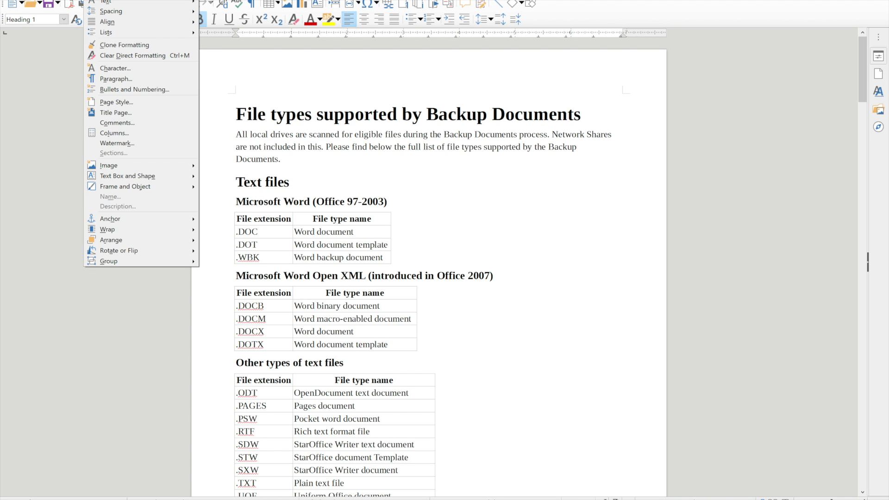
{"action": "mouse_move", "coordinate": [122, 0]}
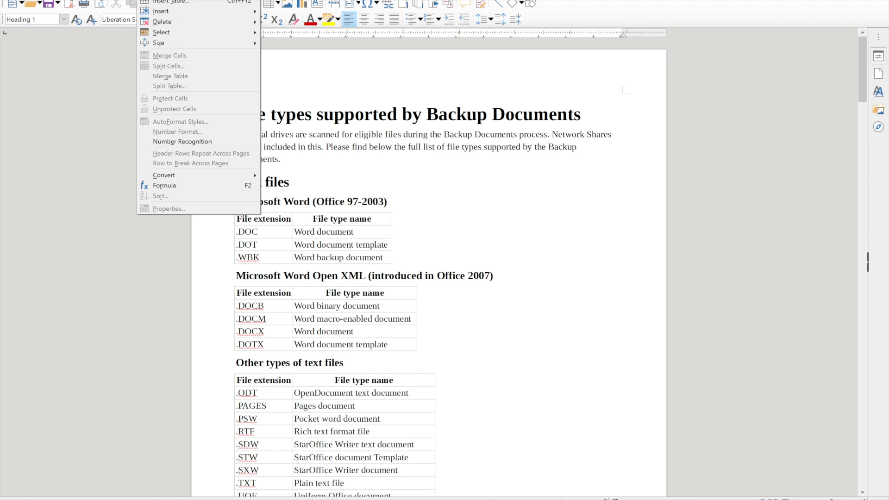
{"action": "mouse_move", "coordinate": [96, 0]}
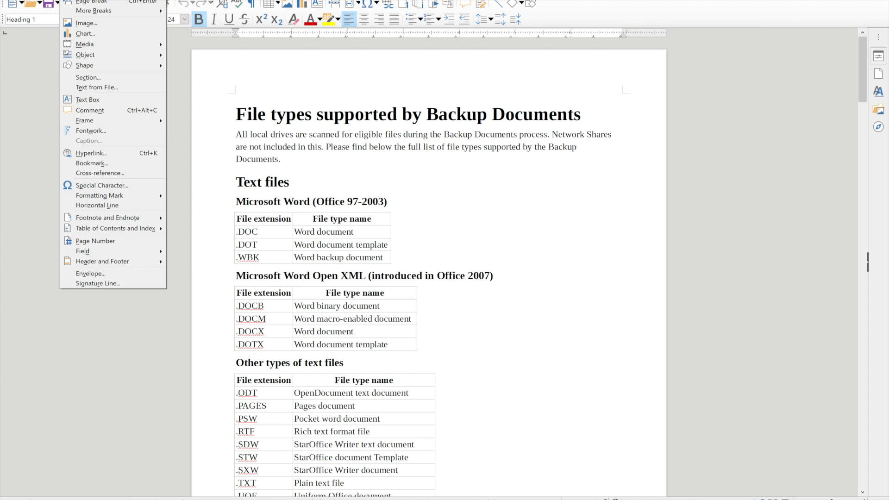
{"action": "mouse_move", "coordinate": [216, 0]}
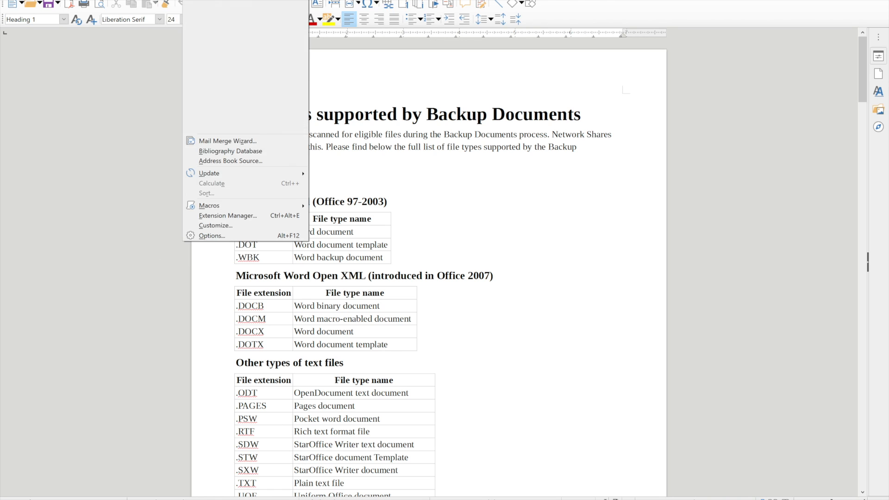
{"action": "mouse_move", "coordinate": [6, 0]}
{"action": "left_click", "coordinate": [123, 90]}
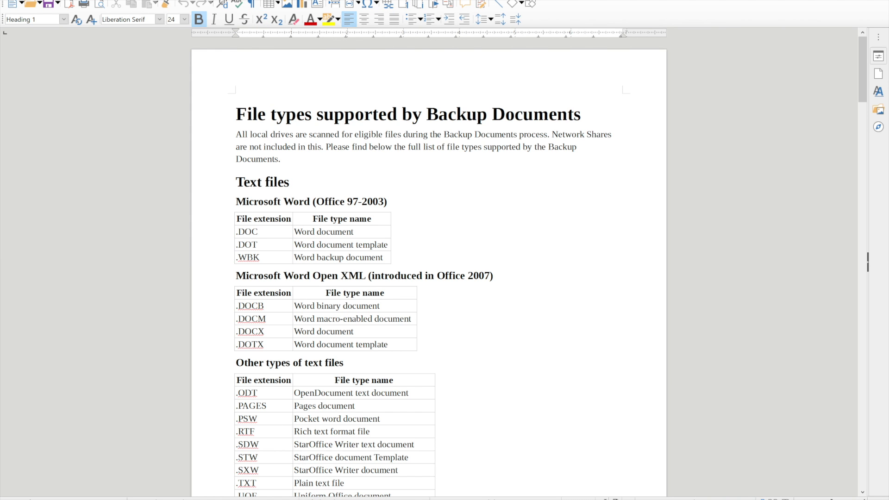
{"action": "left_click", "coordinate": [195, 0]}
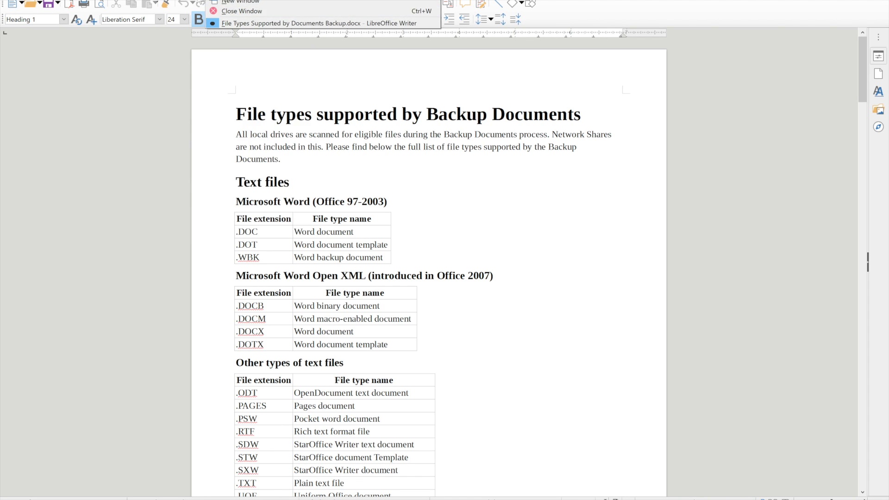
{"action": "mouse_move", "coordinate": [195, 0]}
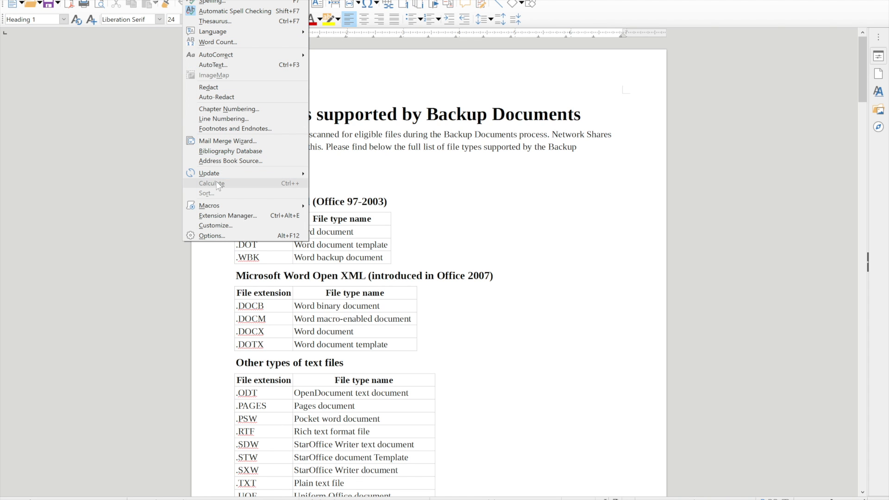
{"action": "left_click", "coordinate": [211, 235]}
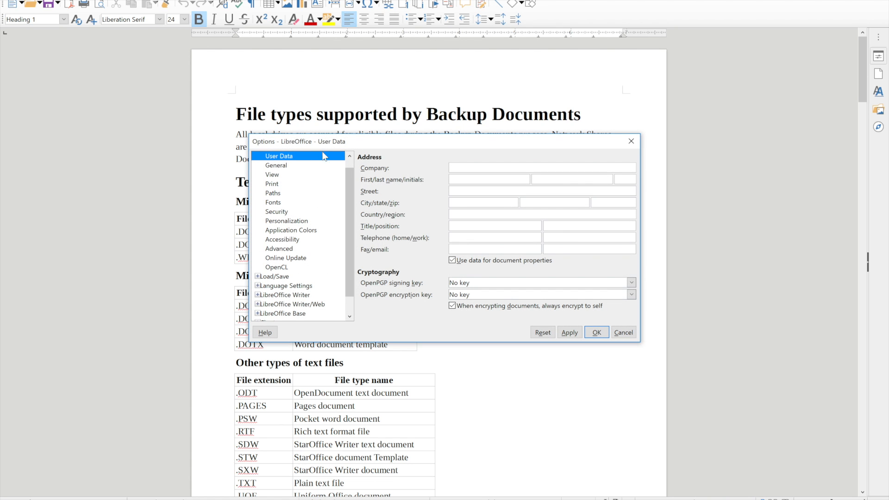
{"action": "left_click", "coordinate": [623, 333]}
- In the general Load/Save options, set text documents to always save as Word 2007–365 (*.docx) and apply the change
{"action": "left_click", "coordinate": [193, 0]}
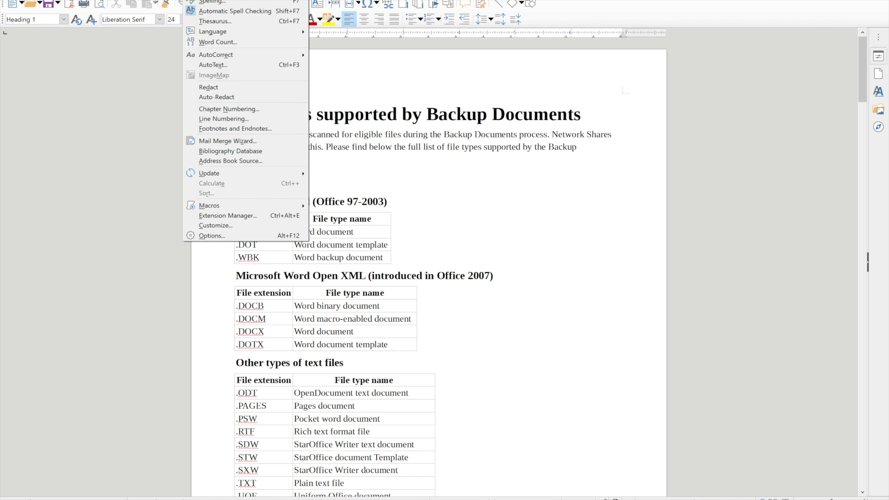
{"action": "left_click", "coordinate": [216, 237]}
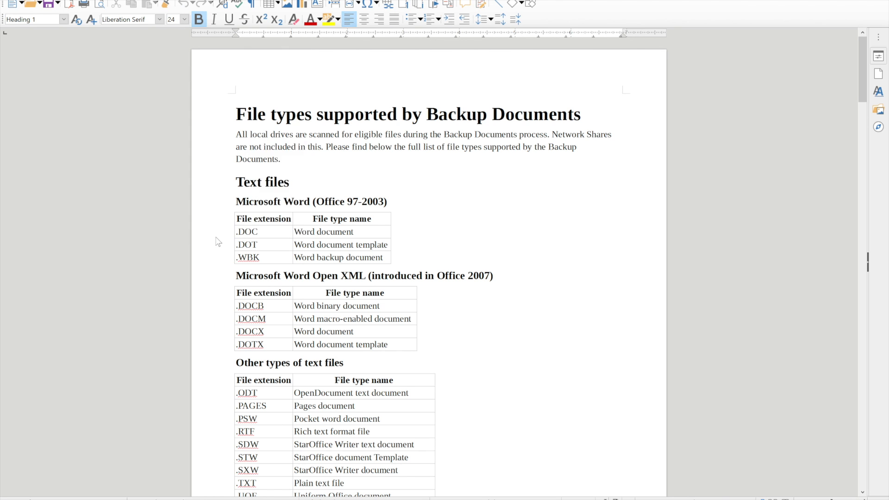
{"action": "left_click", "coordinate": [273, 277]}
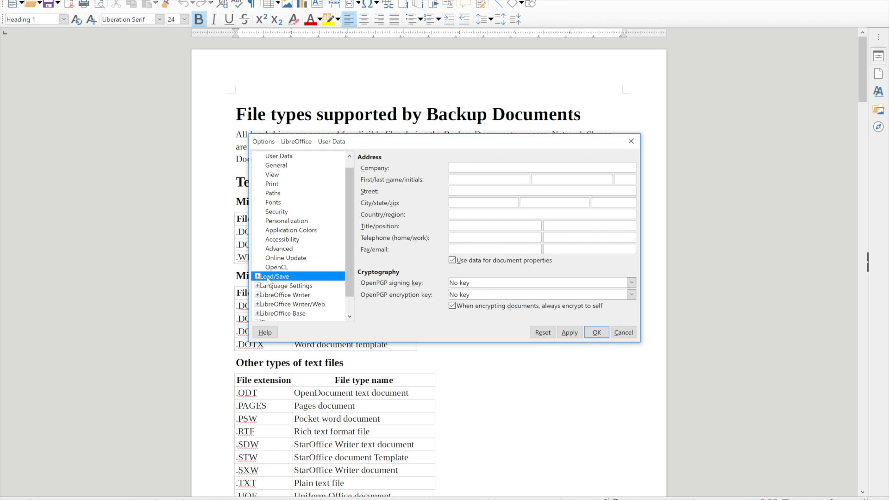
{"action": "double_click", "coordinate": [267, 280]}
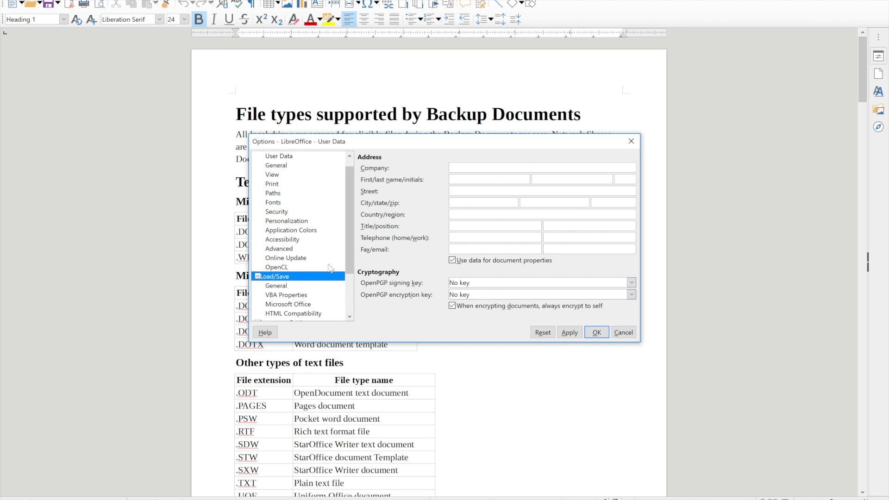
{"action": "left_click", "coordinate": [287, 287]}
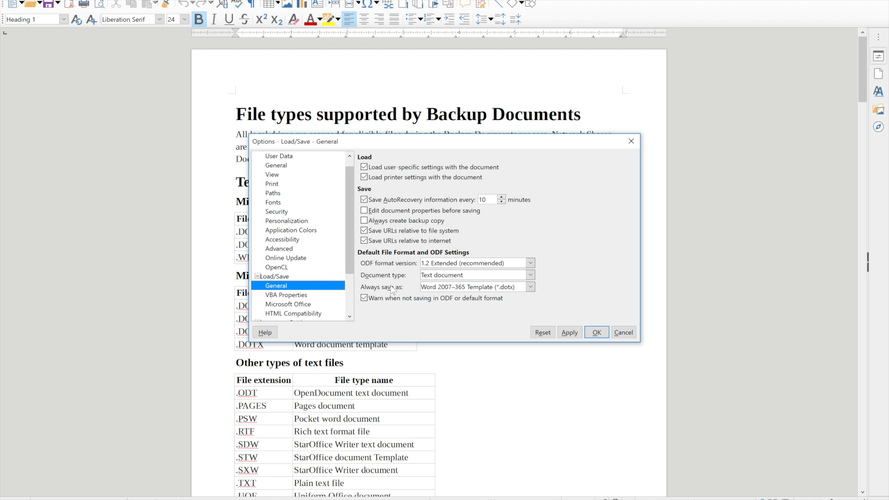
{"action": "left_click", "coordinate": [458, 286]}
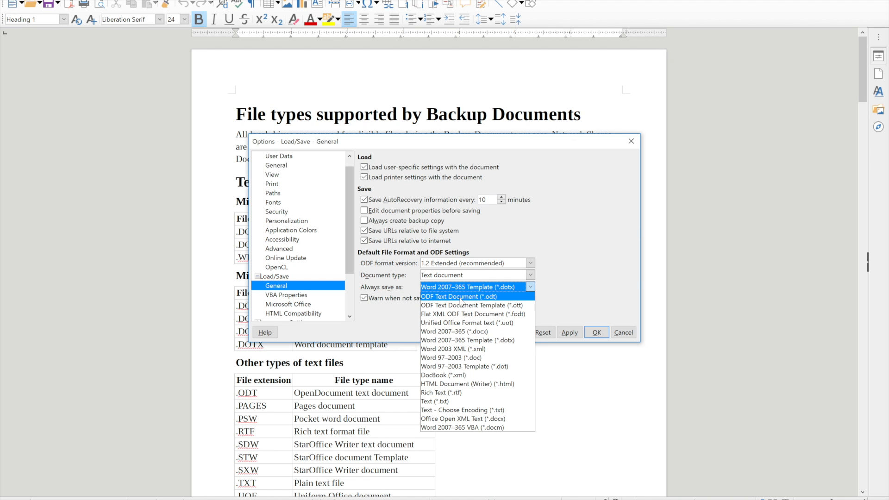
{"action": "left_click", "coordinate": [443, 299]}
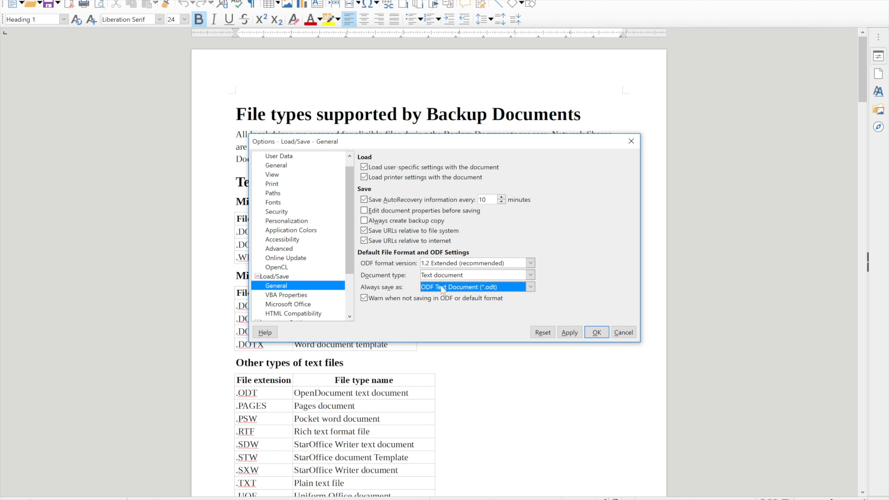
{"action": "left_click", "coordinate": [492, 288]}
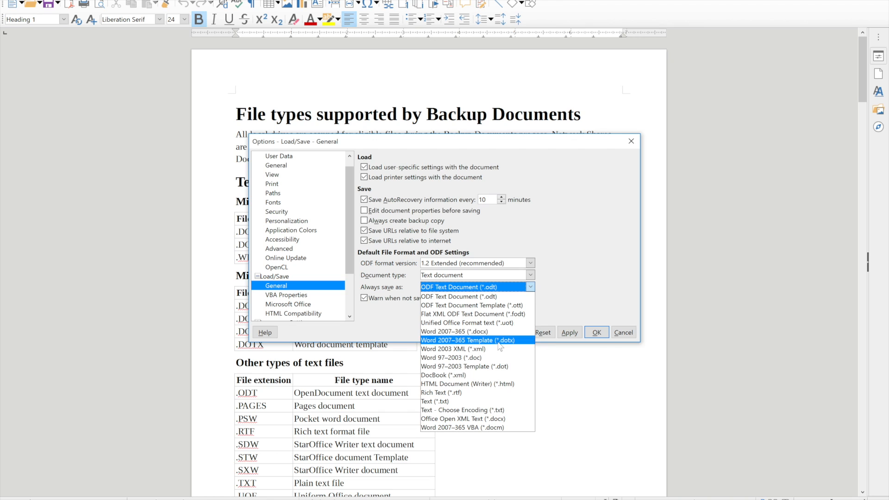
{"action": "left_click", "coordinate": [487, 333]}
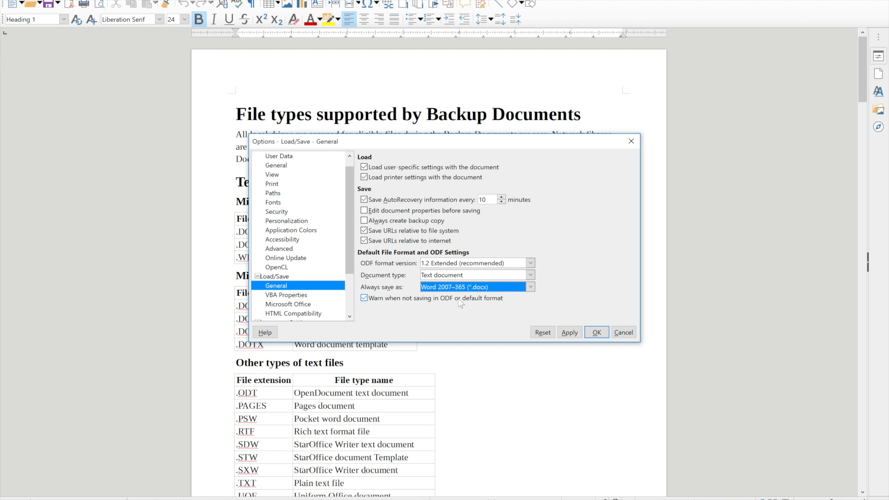
{"action": "left_click", "coordinate": [565, 332]}
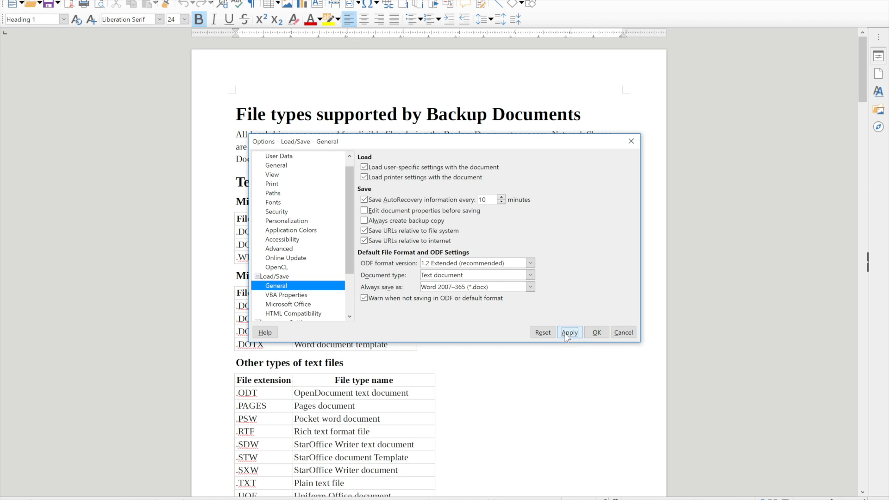
- Check which default save formats are offered for the Master document type, keeping its current format
{"action": "left_click", "coordinate": [457, 276]}
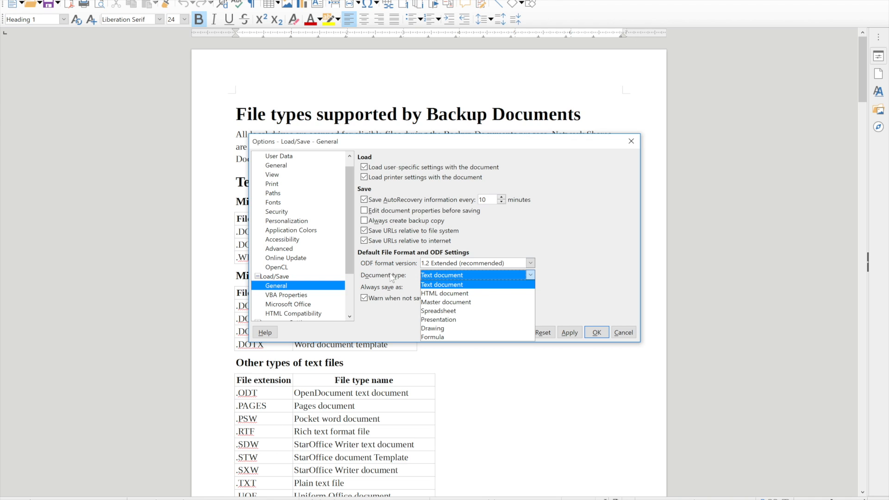
{"action": "left_click", "coordinate": [438, 303]}
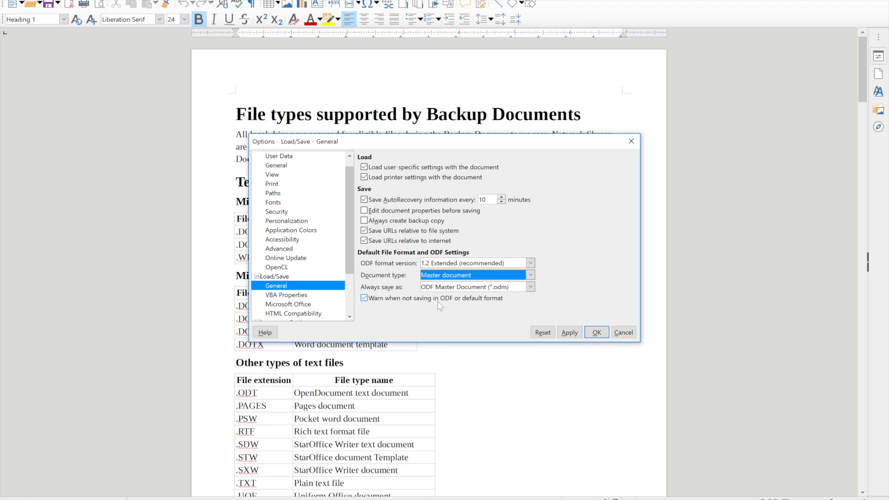
{"action": "left_click", "coordinate": [458, 288]}
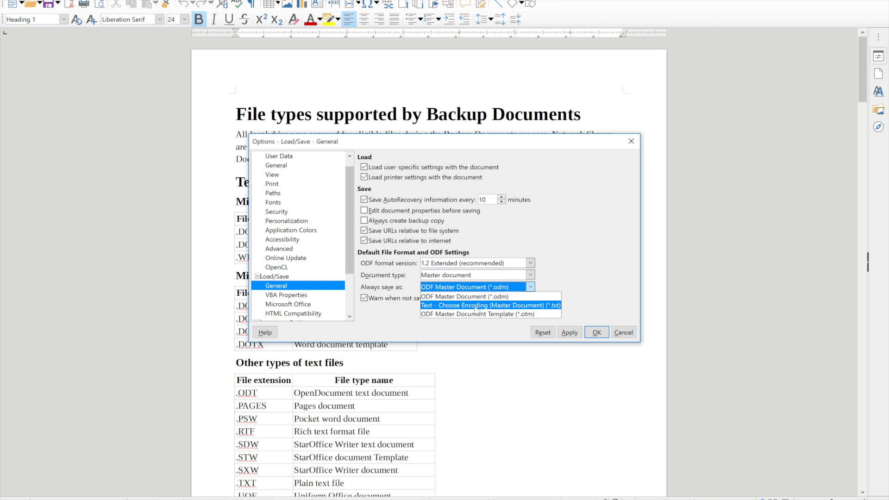
{"action": "left_click", "coordinate": [398, 284]}
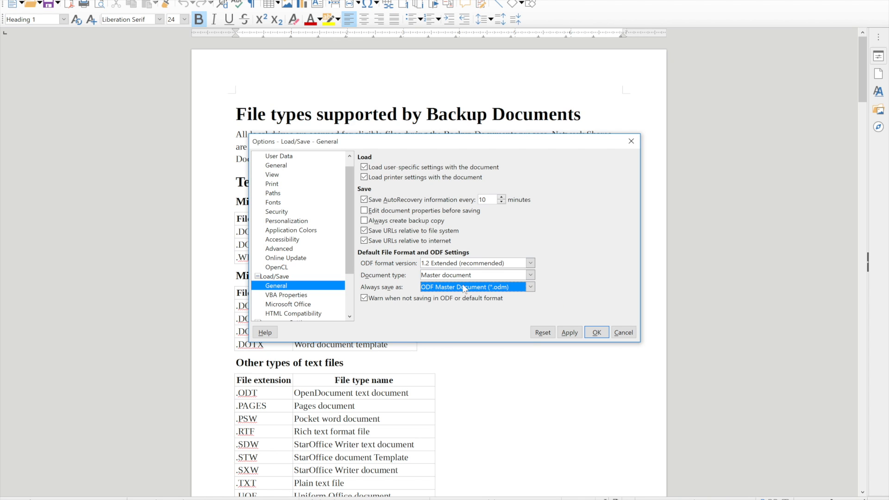
- Check which default save formats are offered for the Spreadsheet document type, keeping its current format
{"action": "left_click", "coordinate": [460, 275]}
{"action": "left_click", "coordinate": [457, 310]}
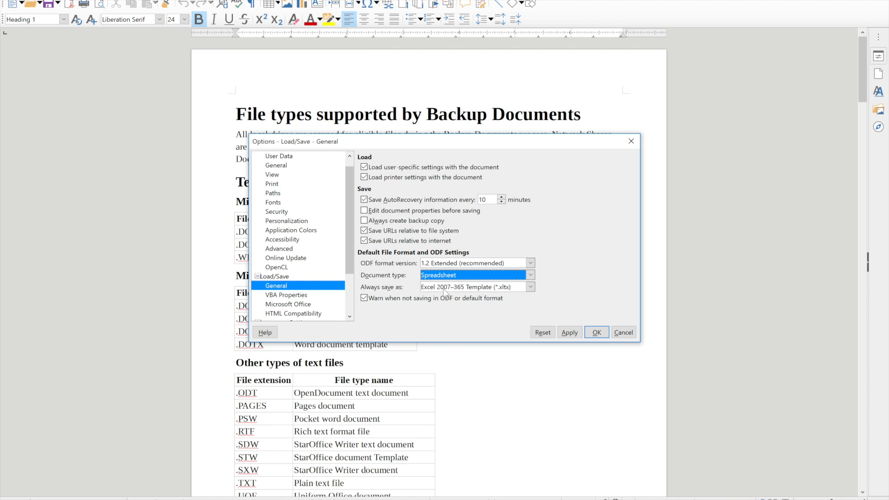
{"action": "left_click", "coordinate": [463, 288]}
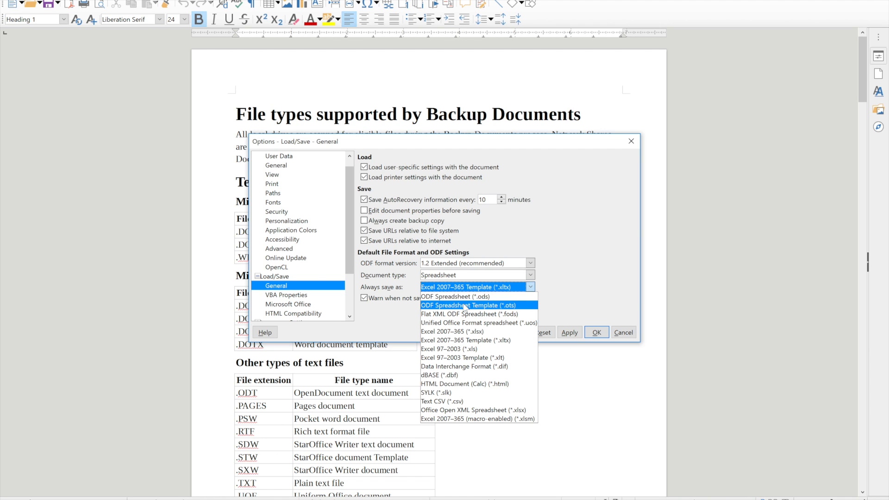
{"action": "left_click", "coordinate": [478, 288]}
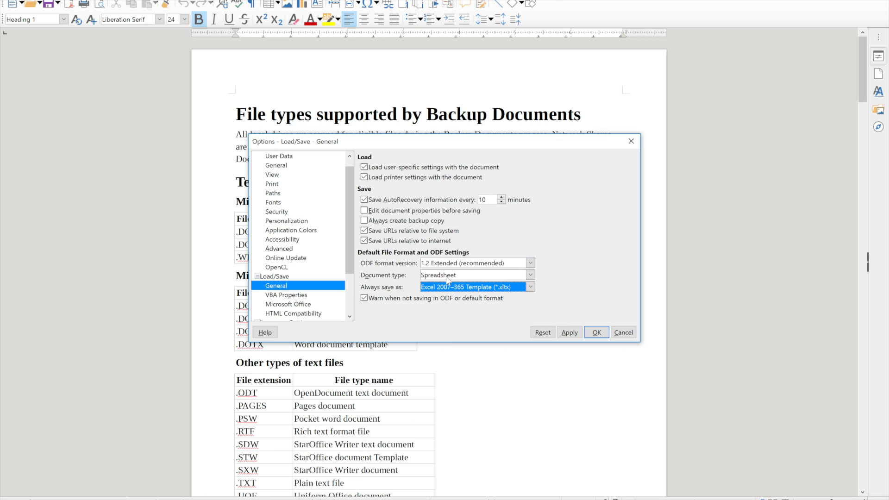
{"action": "left_click", "coordinate": [469, 290]}
{"action": "left_click", "coordinate": [469, 290]}
- Check which default save formats are offered for the Presentation document type, keeping its current format
{"action": "left_click", "coordinate": [445, 276]}
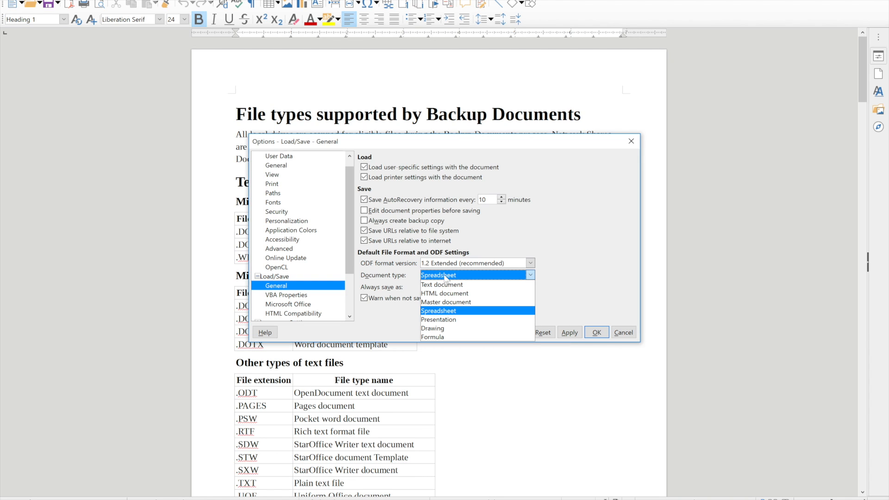
{"action": "left_click", "coordinate": [433, 320]}
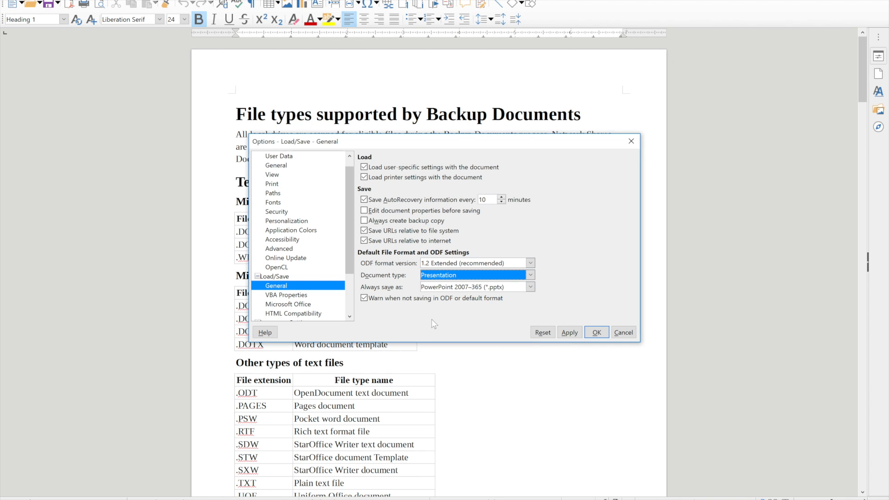
{"action": "left_click", "coordinate": [514, 288]}
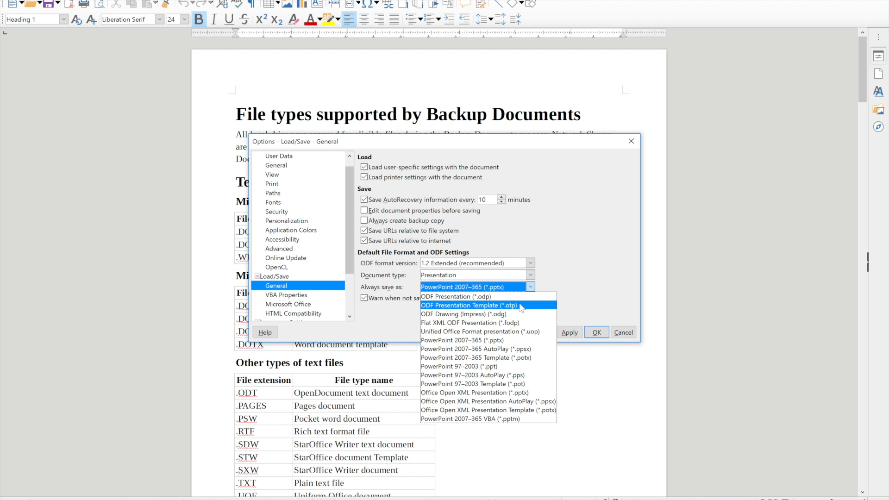
{"action": "left_click", "coordinate": [579, 278]}
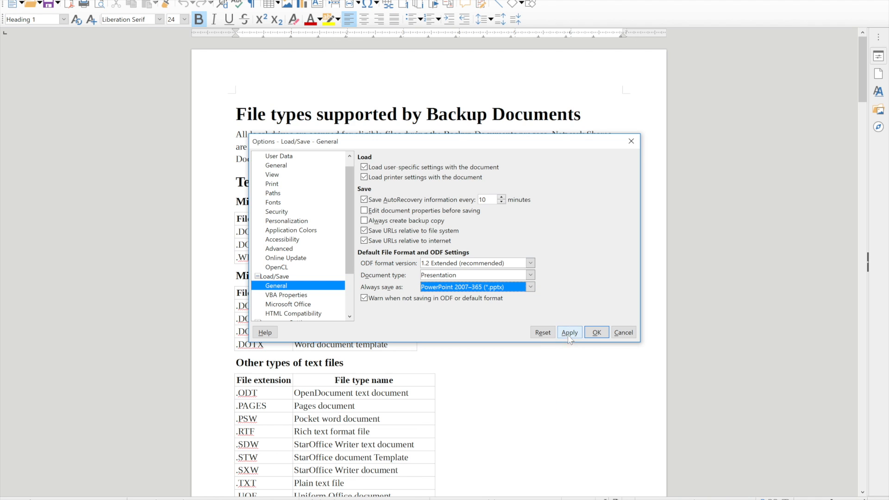
- In the LibreOffice security options, set the macro security level to Medium and confirm the options
{"action": "left_click", "coordinate": [278, 212]}
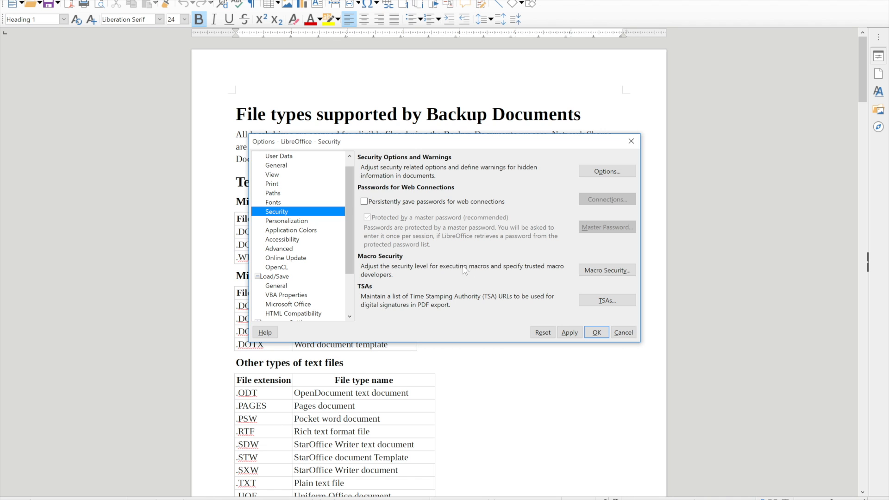
{"action": "left_click", "coordinate": [609, 271]}
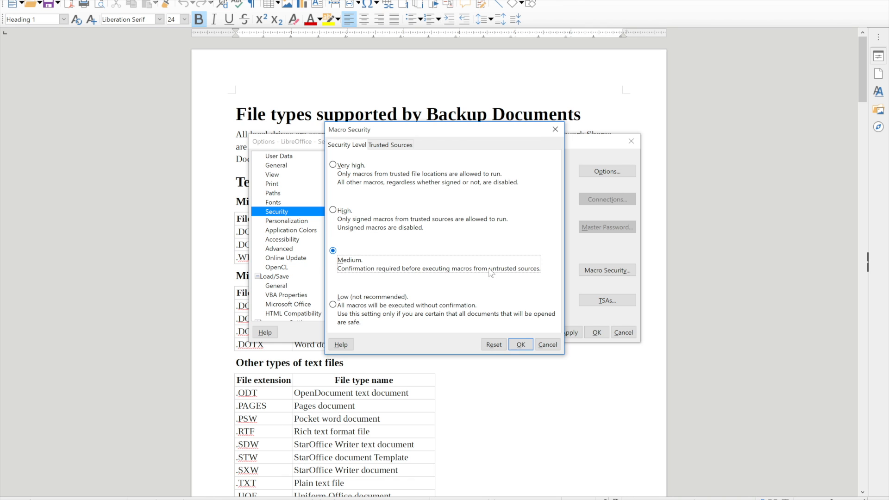
{"action": "left_click", "coordinate": [596, 332]}
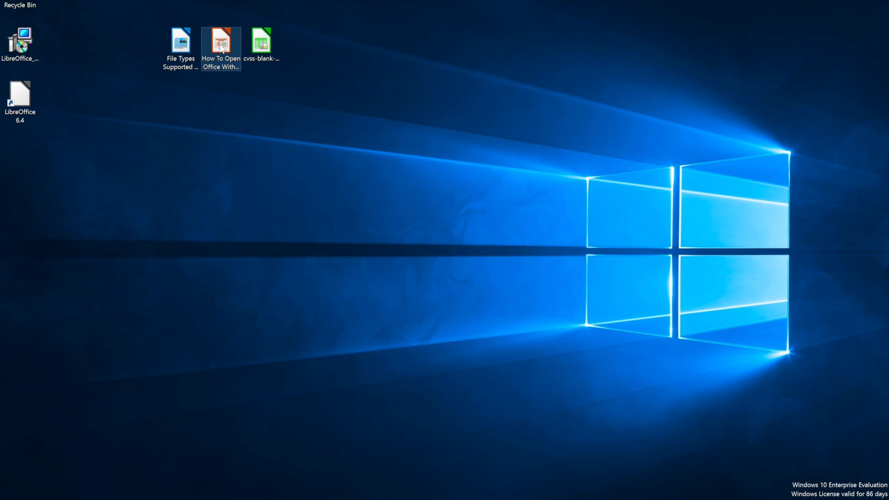
- Open the How To Open Office presentation from the desktop and check its text language choices and digital signatures
{"action": "double_click", "coordinate": [222, 46]}
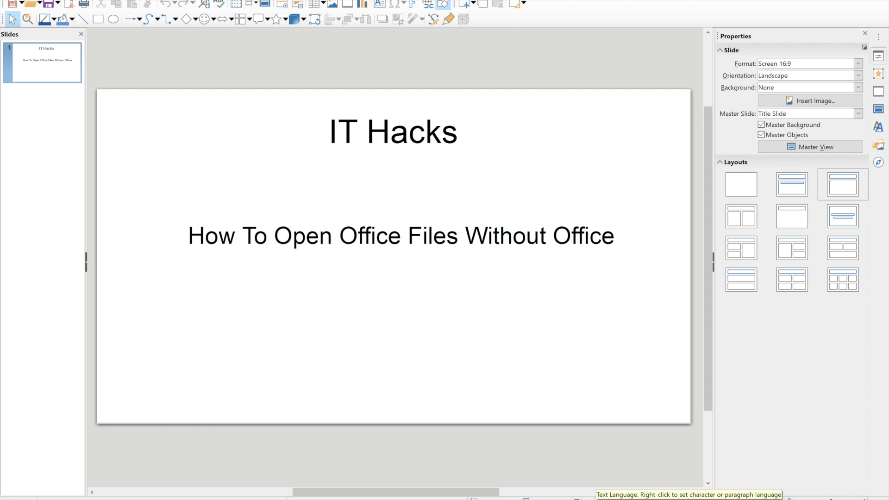
{"action": "right_click", "coordinate": [637, 498]}
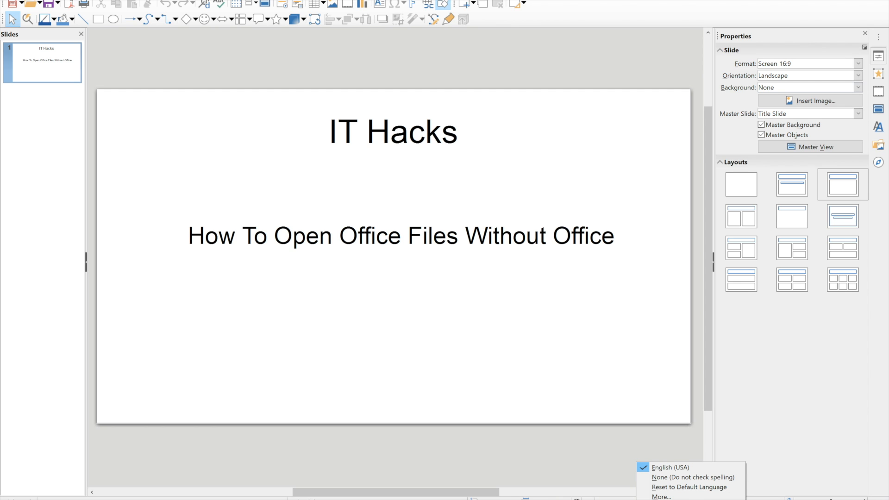
{"action": "left_click", "coordinate": [637, 499]}
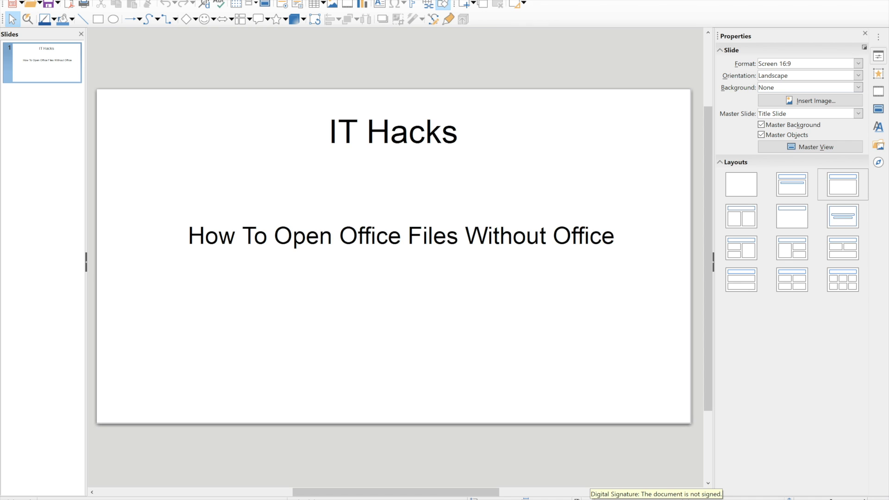
{"action": "double_click", "coordinate": [592, 498]}
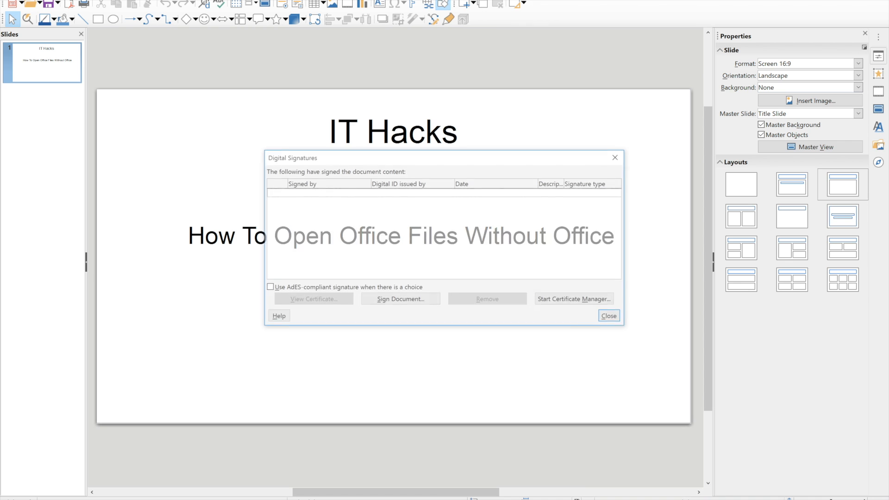
{"action": "left_click", "coordinate": [611, 317]}
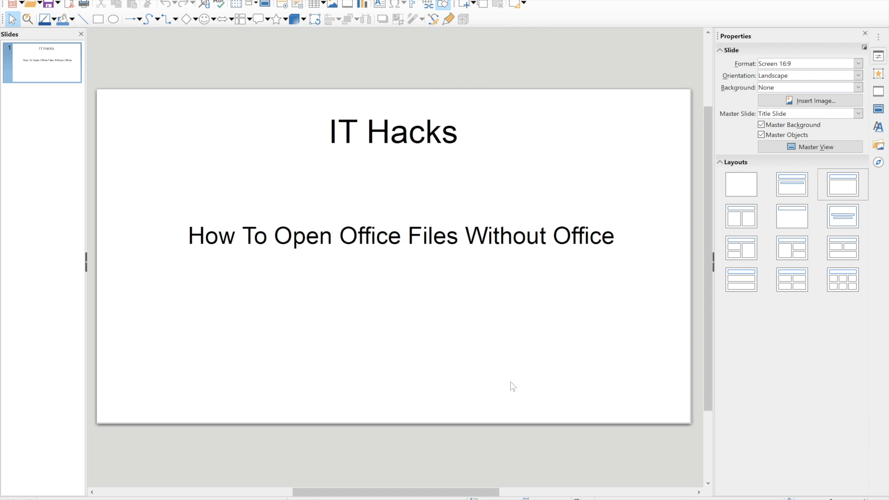
- Run the presentation's slide show through to its end and exit it
{"action": "left_click", "coordinate": [284, 7]}
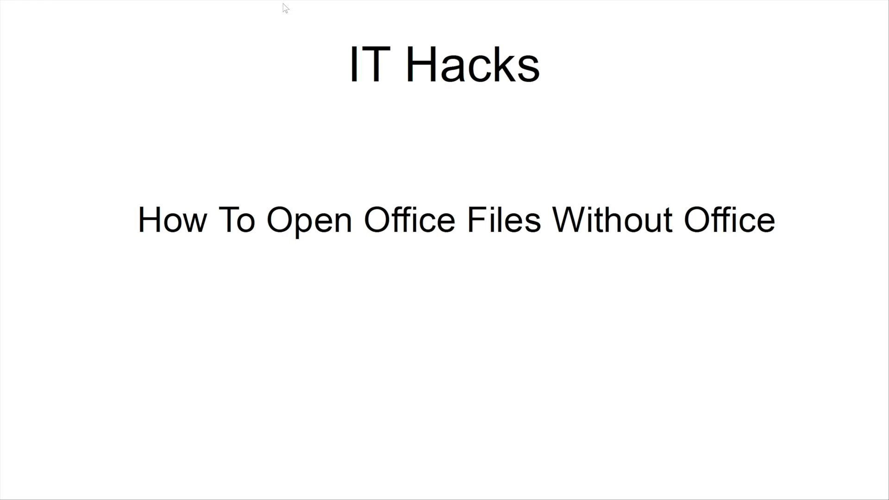
{"action": "left_click", "coordinate": [425, 213]}
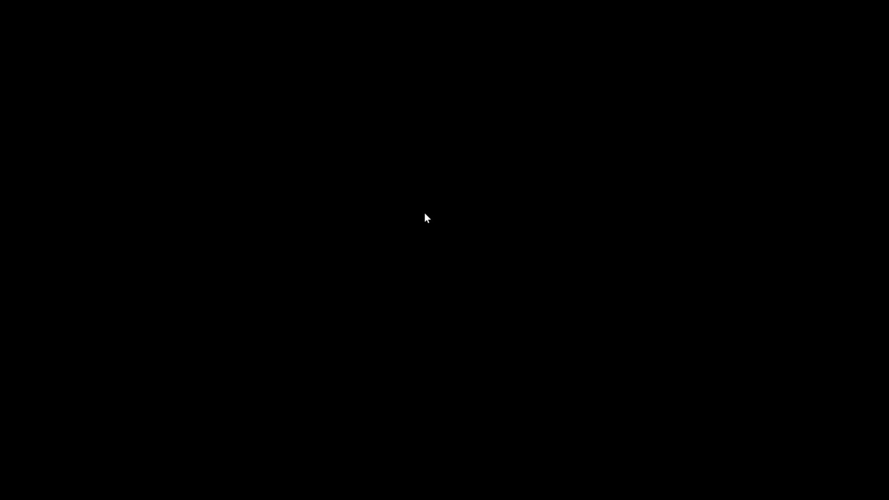
{"action": "left_click", "coordinate": [425, 214]}
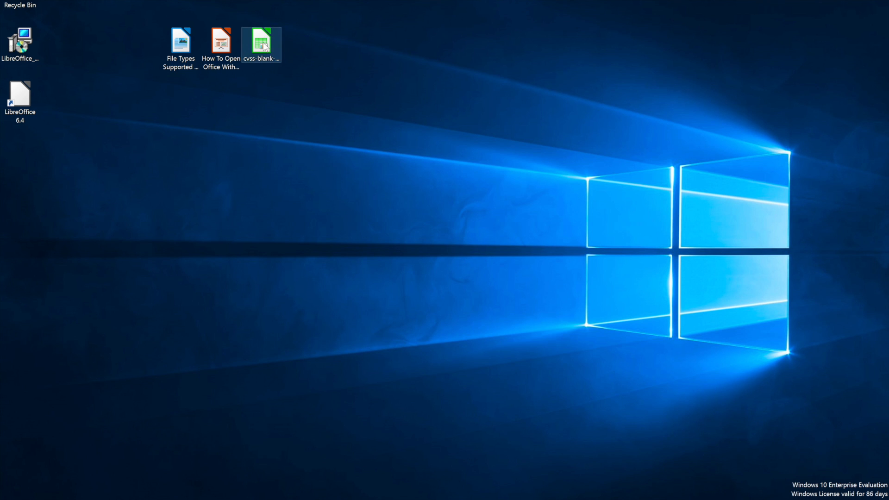
- Open the cvss-blank-scoring-1.0-sr.xls spreadsheet from the desktop with its macros enabled
{"action": "double_click", "coordinate": [264, 45]}
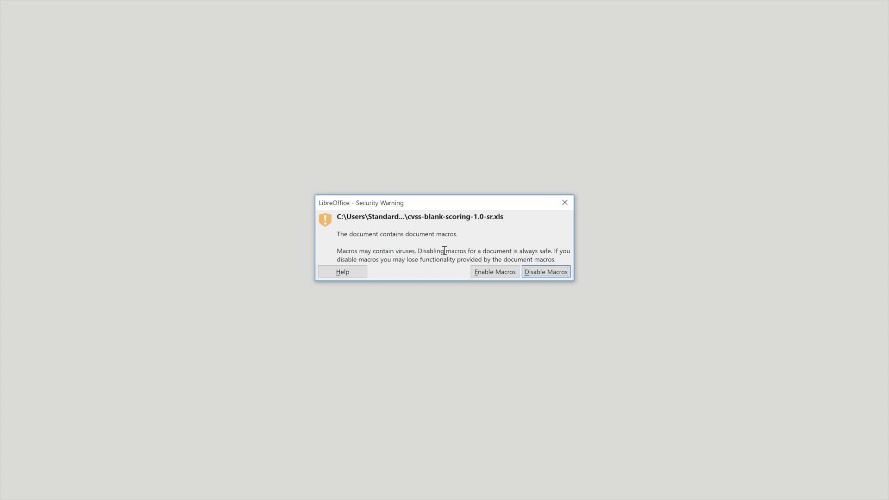
{"action": "left_click", "coordinate": [496, 272]}
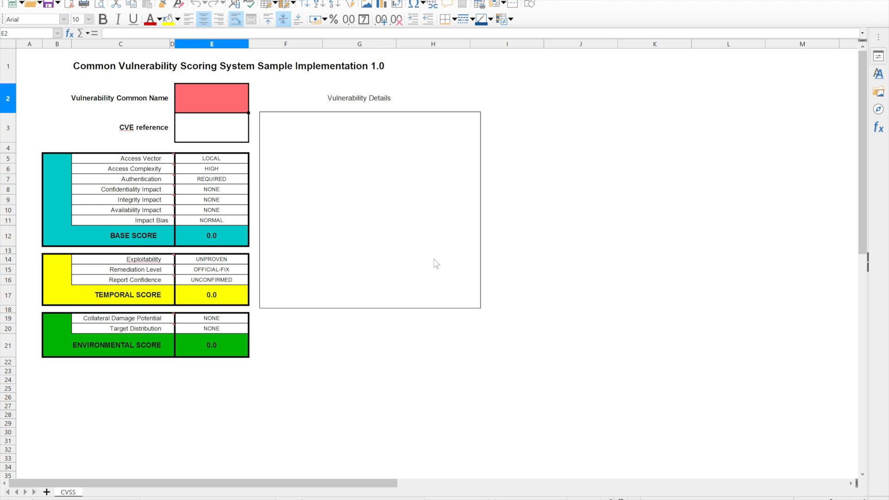
- Try out the scoring sheet by setting Availability Impact and Integrity Impact to COMPLETE, and close the spreadsheet without saving
{"action": "left_click", "coordinate": [239, 211]}
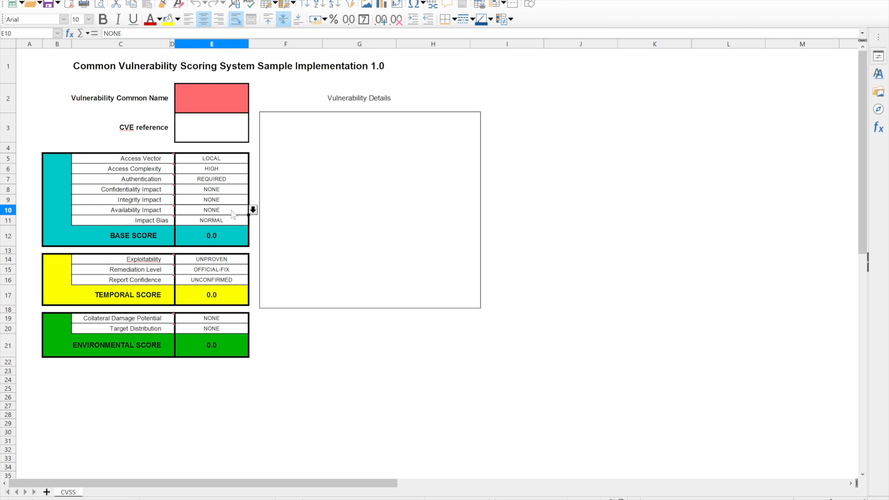
{"action": "left_click", "coordinate": [253, 210]}
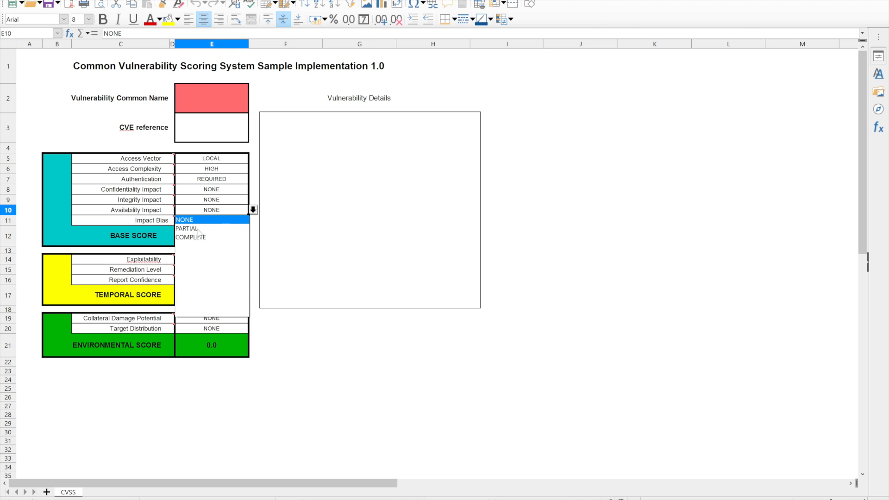
{"action": "left_click", "coordinate": [195, 238]}
{"action": "left_click", "coordinate": [229, 200]}
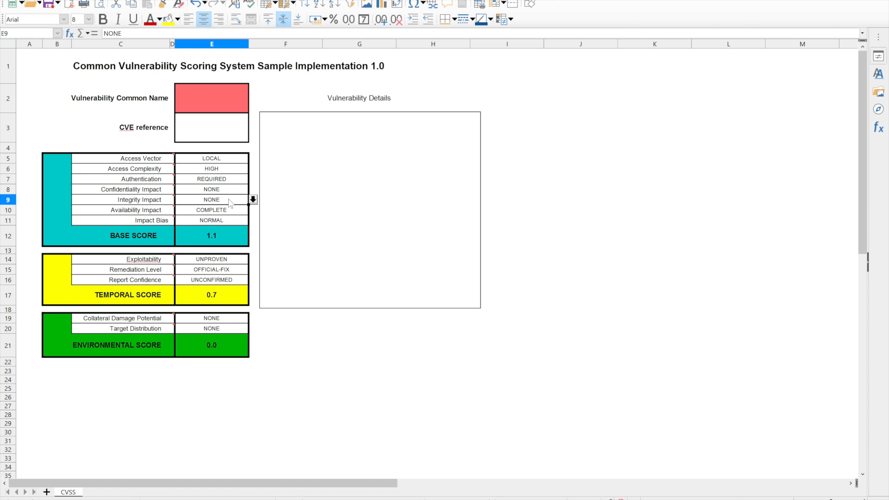
{"action": "left_click", "coordinate": [252, 199]}
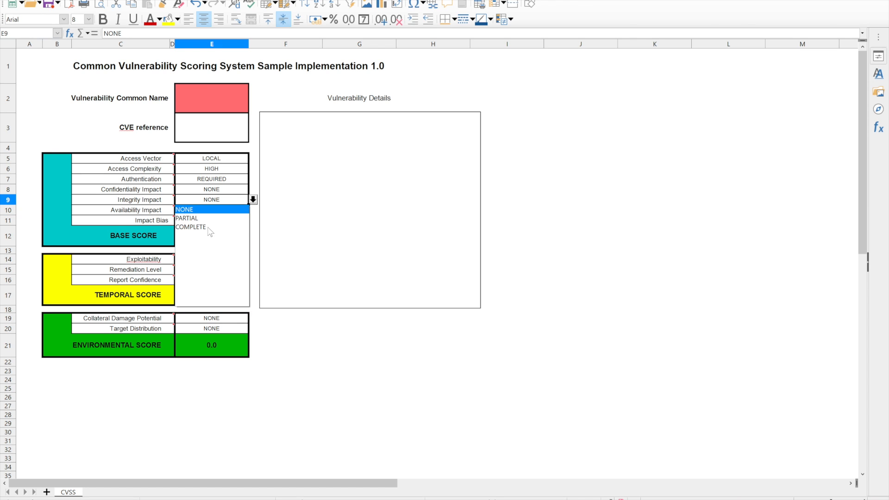
{"action": "left_click", "coordinate": [198, 227]}
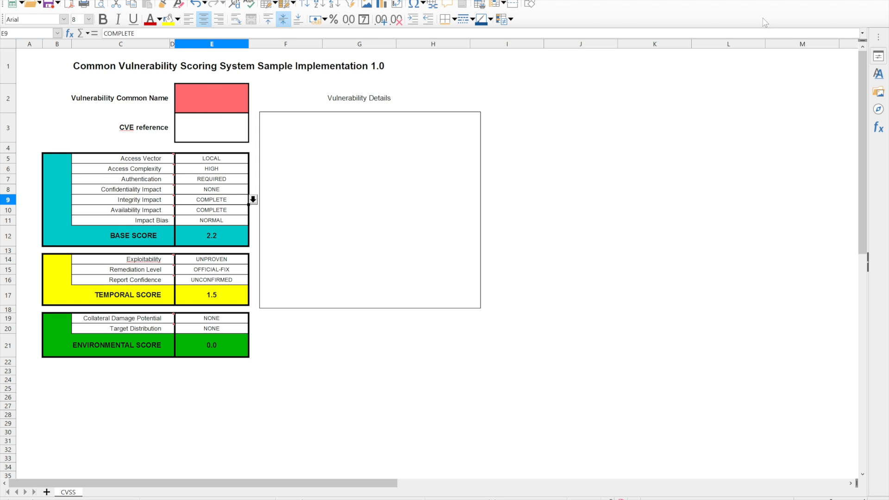
{"action": "key", "text": "alt+F4"}
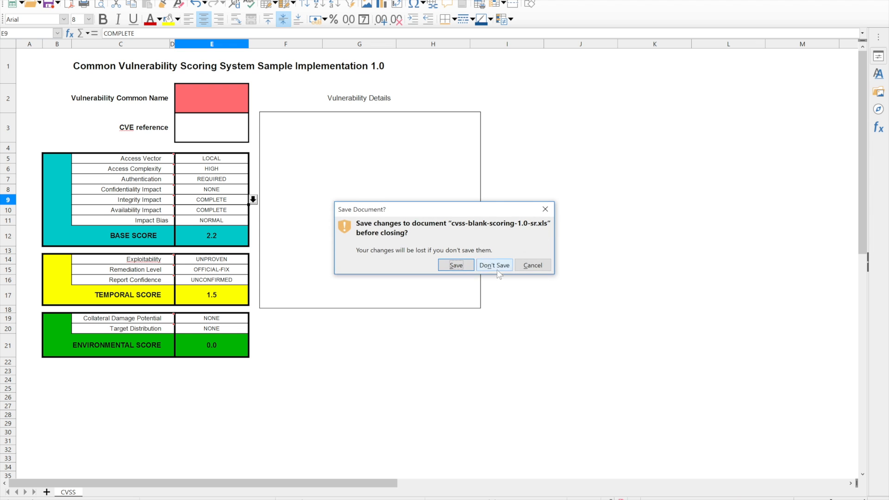
{"action": "left_click", "coordinate": [493, 266]}
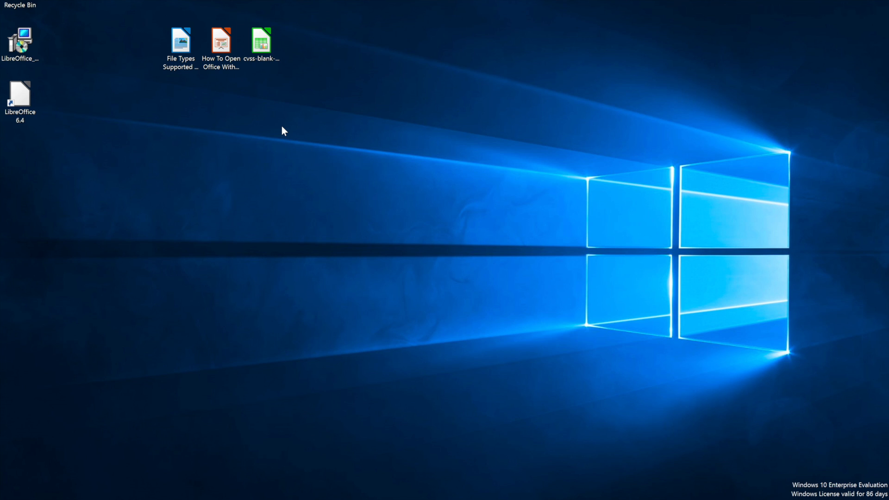
- Start LibreOffice 6.4 from the desktop and create a Writer document containing the text "New Document."
{"action": "double_click", "coordinate": [17, 103]}
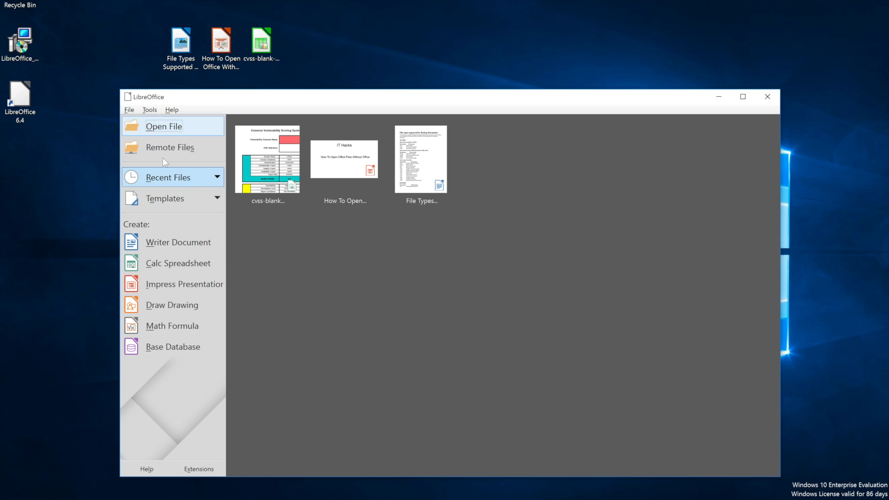
{"action": "left_click", "coordinate": [178, 242]}
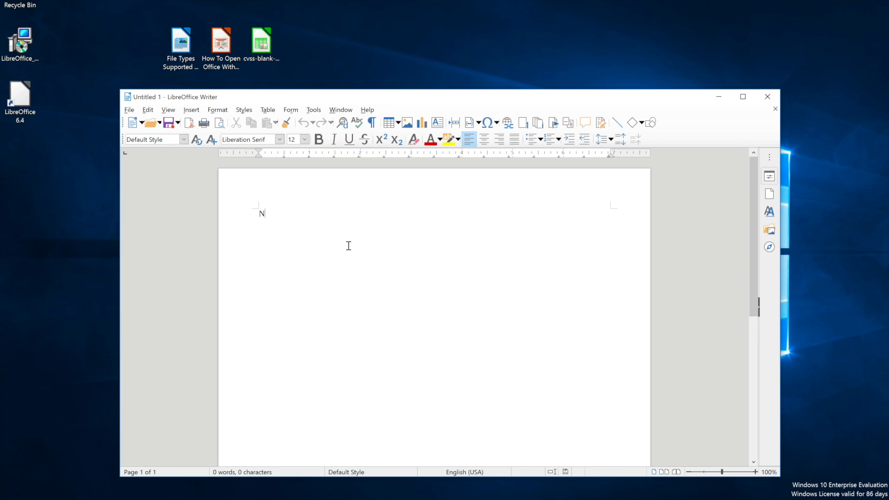
{"action": "type", "text": "Document."}
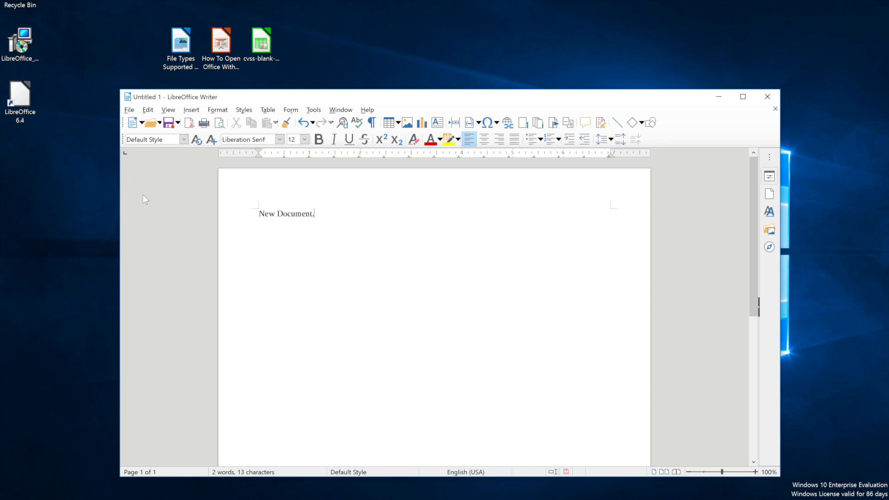
- Save the Writer document in the Documents folder as New Document, using the Word 2007–365 file type
{"action": "left_click", "coordinate": [177, 123]}
{"action": "left_click", "coordinate": [170, 123]}
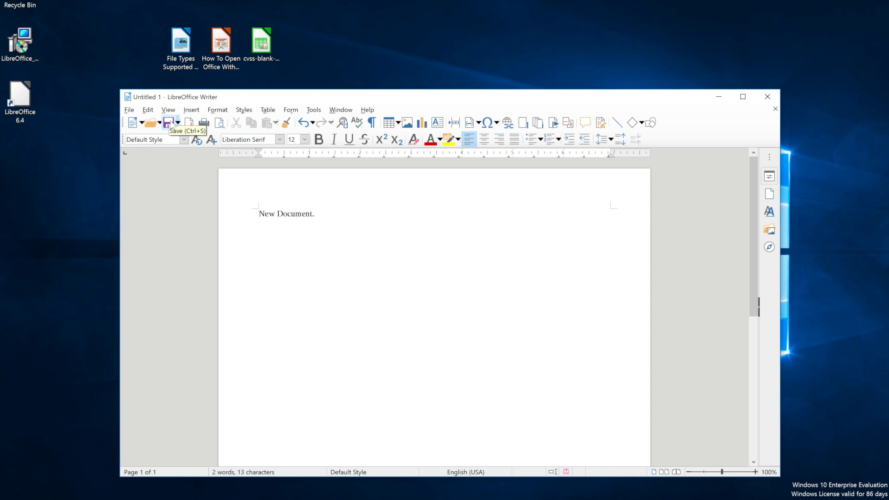
{"action": "left_click", "coordinate": [169, 123]}
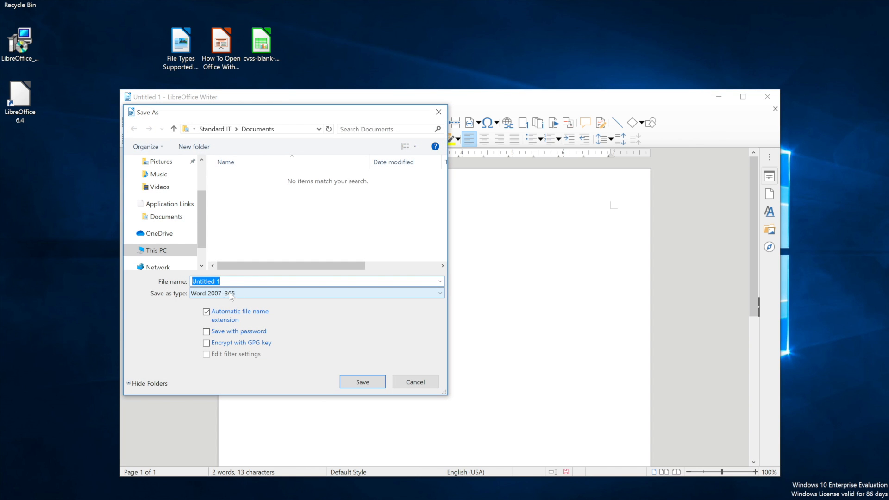
{"action": "type", "text": "New Document"}
{"action": "left_click", "coordinate": [354, 381]}
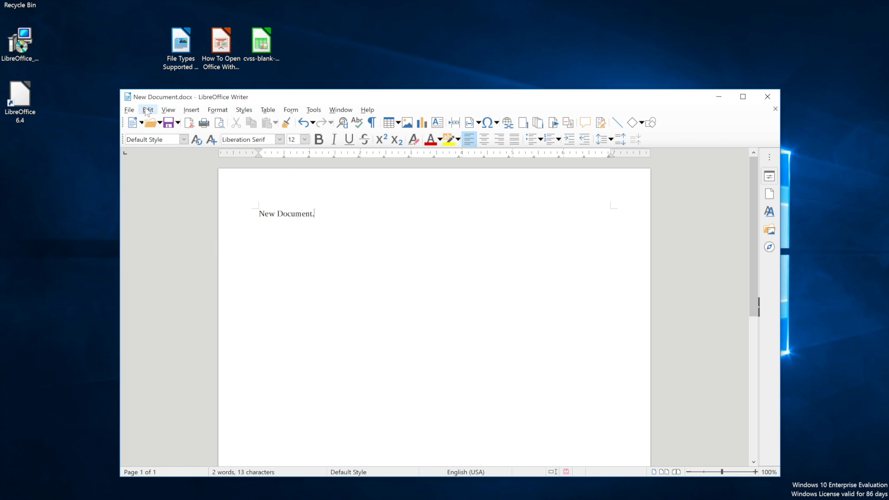
- Switch to File Explorer and check the file type of New Document in its properties, closing all dialogs without changes
{"action": "left_click", "coordinate": [151, 122]}
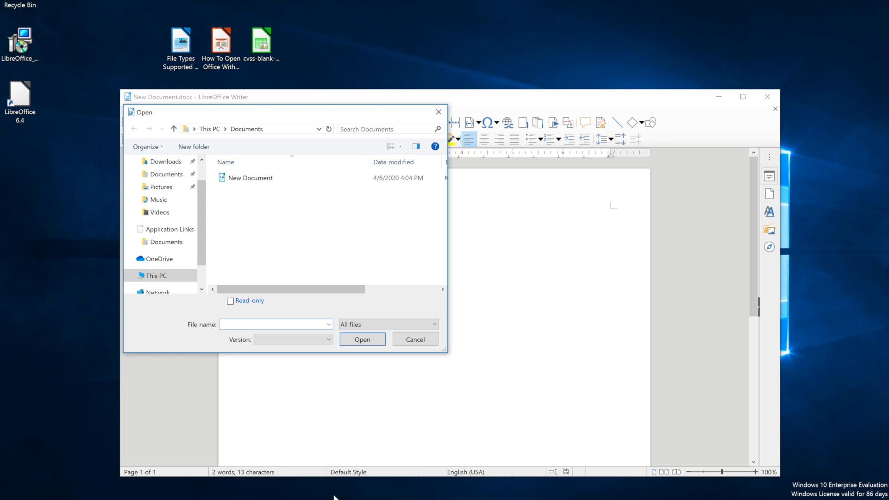
{"action": "left_click", "coordinate": [301, 499]}
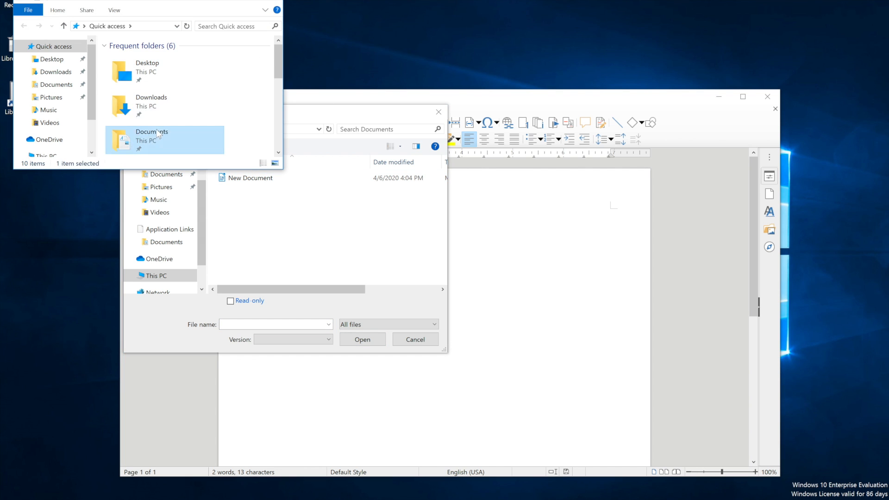
{"action": "double_click", "coordinate": [159, 134]}
{"action": "right_click", "coordinate": [155, 60]}
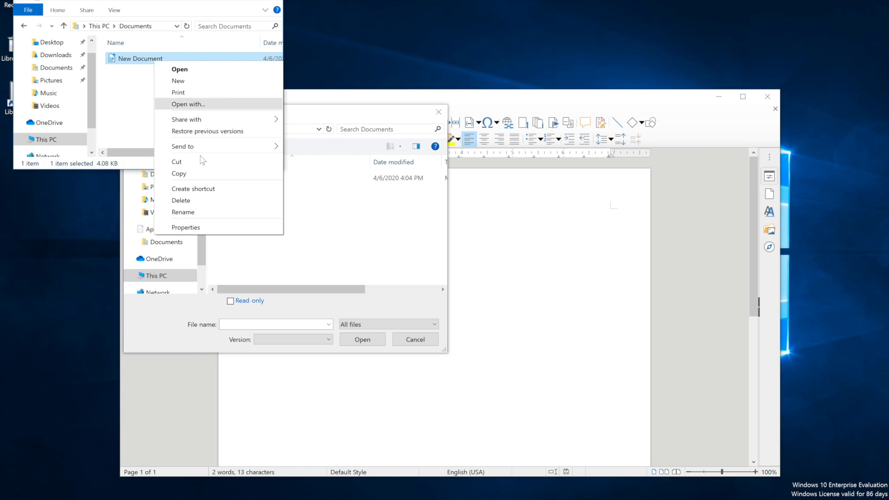
{"action": "left_click", "coordinate": [192, 222]}
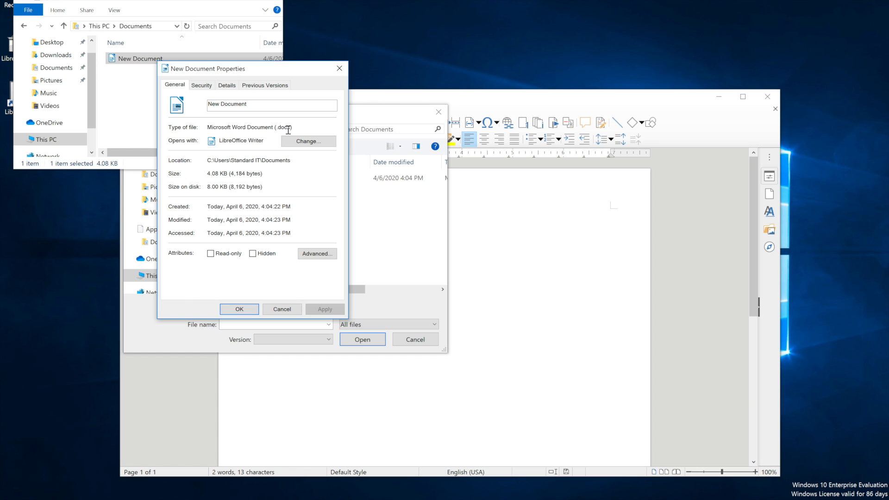
{"action": "left_click", "coordinate": [290, 309]}
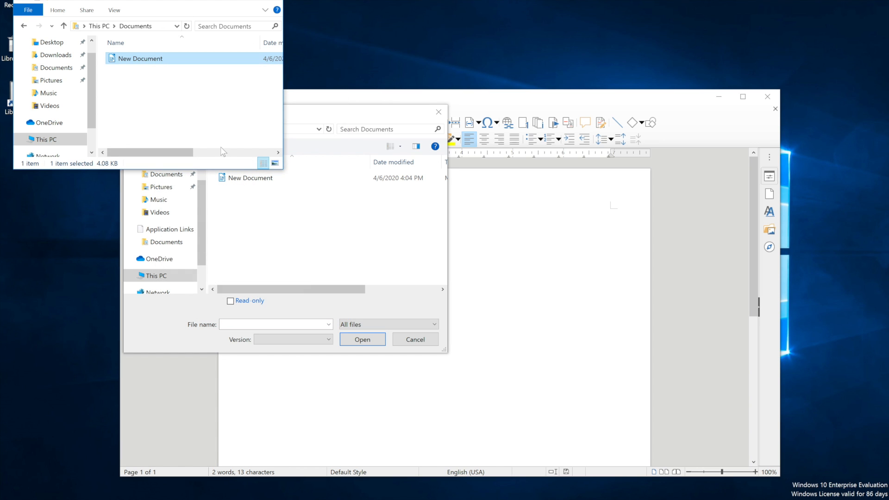
{"action": "left_click", "coordinate": [273, 1]}
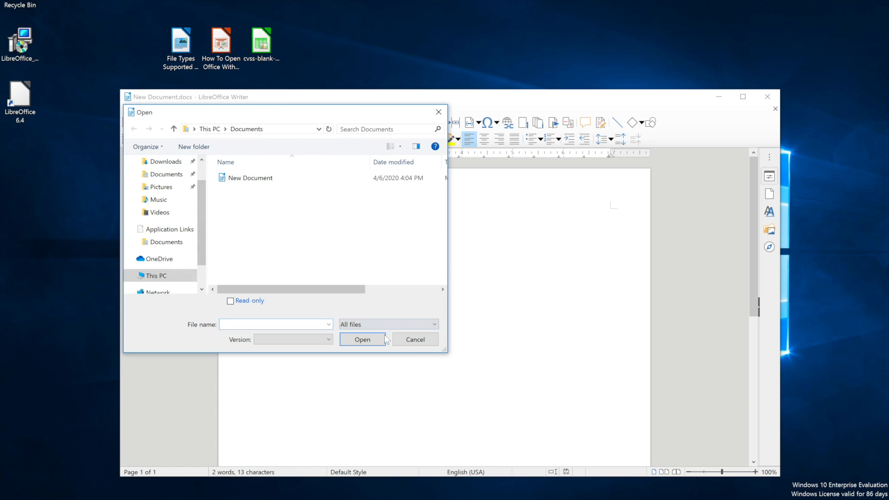
{"action": "left_click", "coordinate": [417, 341]}
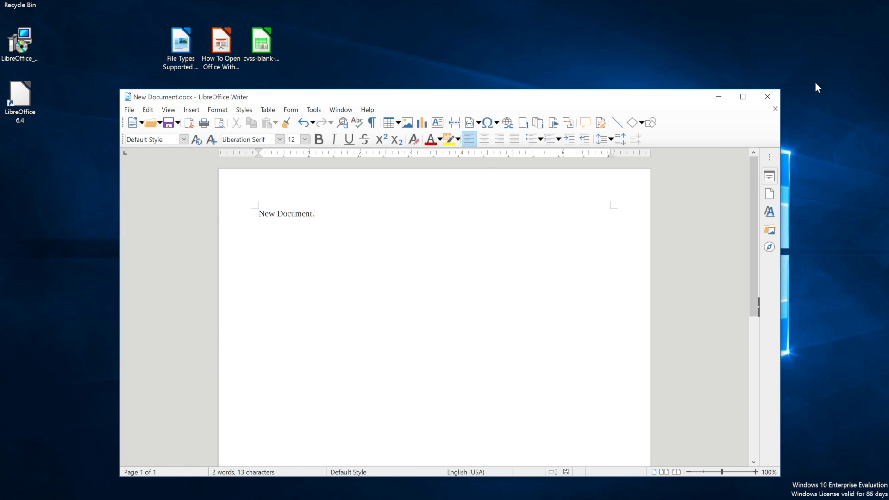